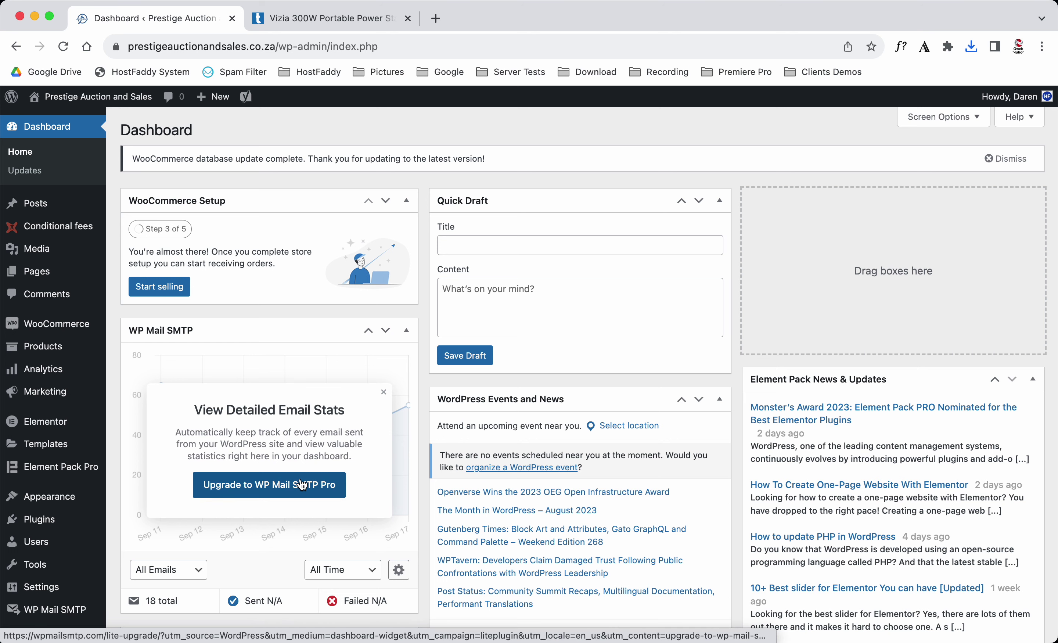
# - Start a blank new product from the 15-item All Products list
pyautogui.moveTo(43, 351)
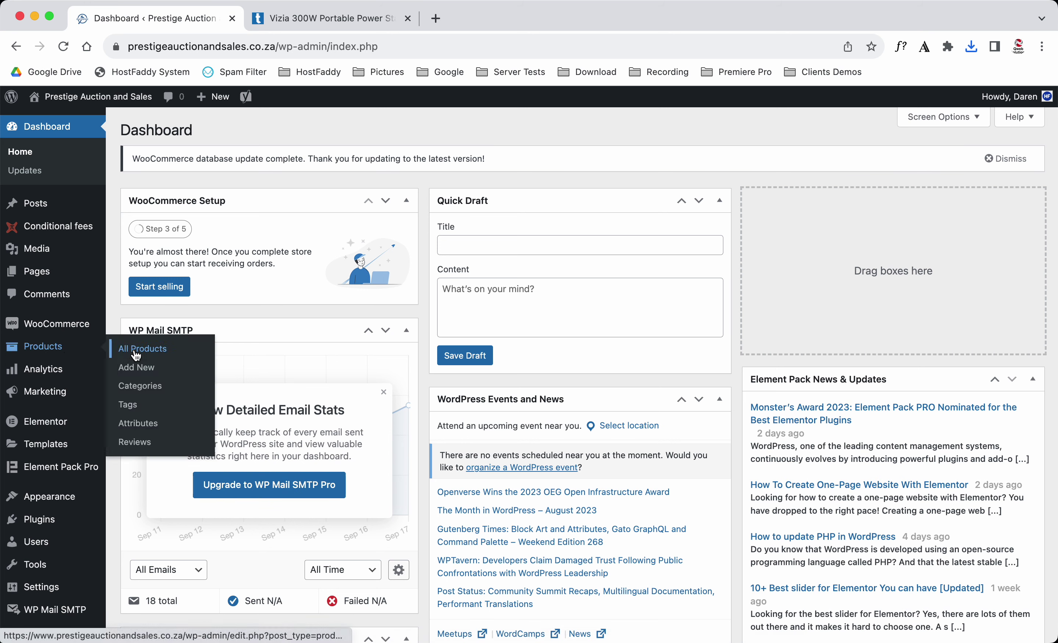
pyautogui.click(136, 355)
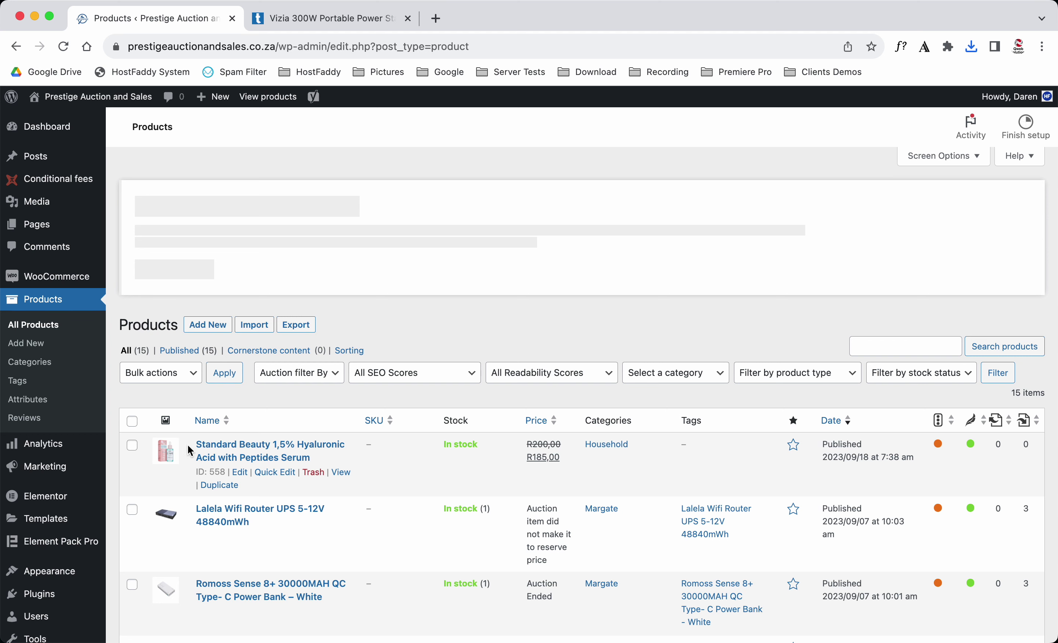
pyautogui.moveTo(195, 447); pyautogui.dragTo(319, 449)
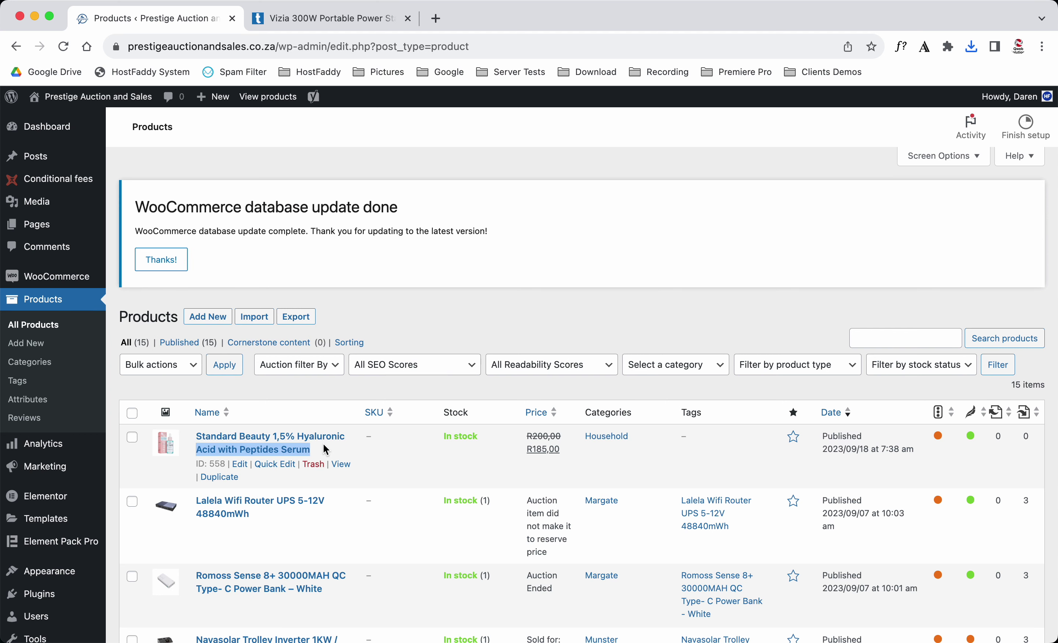
pyautogui.click(367, 388)
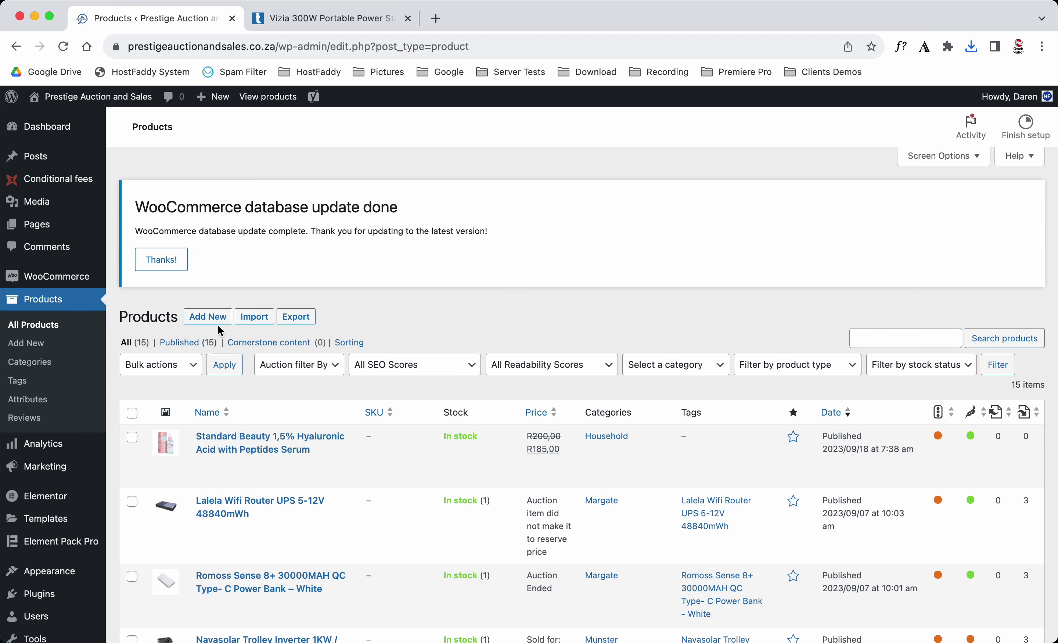
pyautogui.click(204, 319)
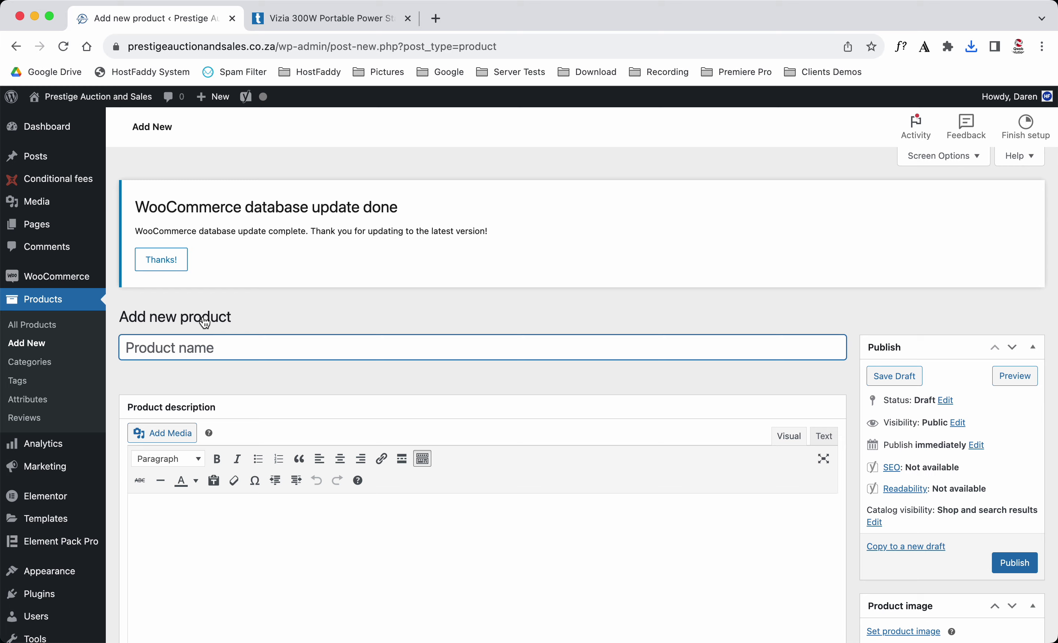
# - Copy the Takealot title 'Vizia 300W Portable Power Station UPS Inverter Backup 281Wh' into Product name
pyautogui.click(327, 14)
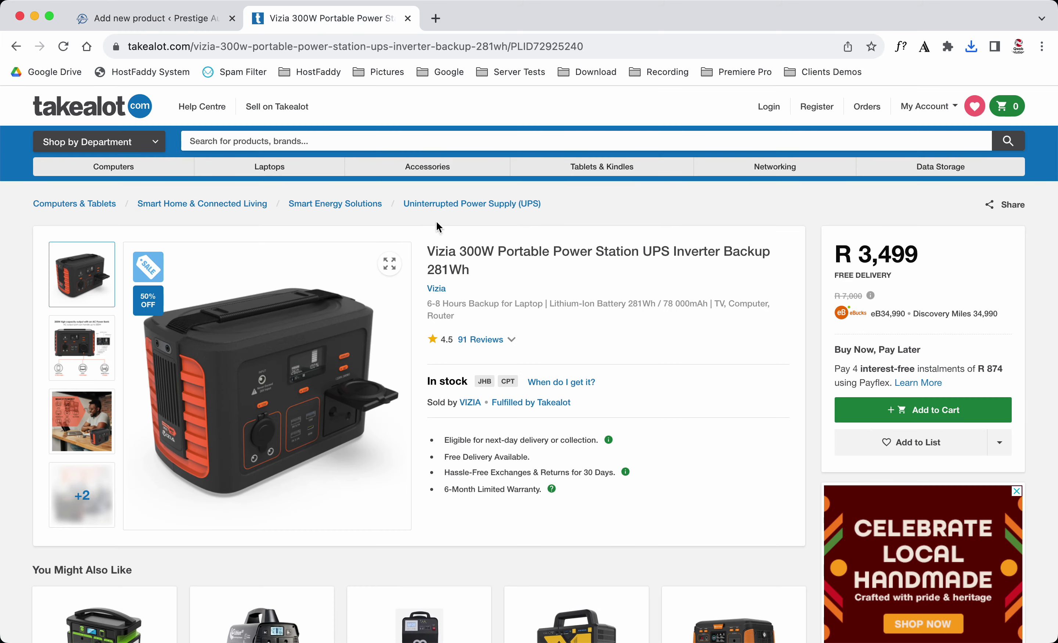
pyautogui.moveTo(428, 251); pyautogui.dragTo(485, 268)
pyautogui.press('super+c')
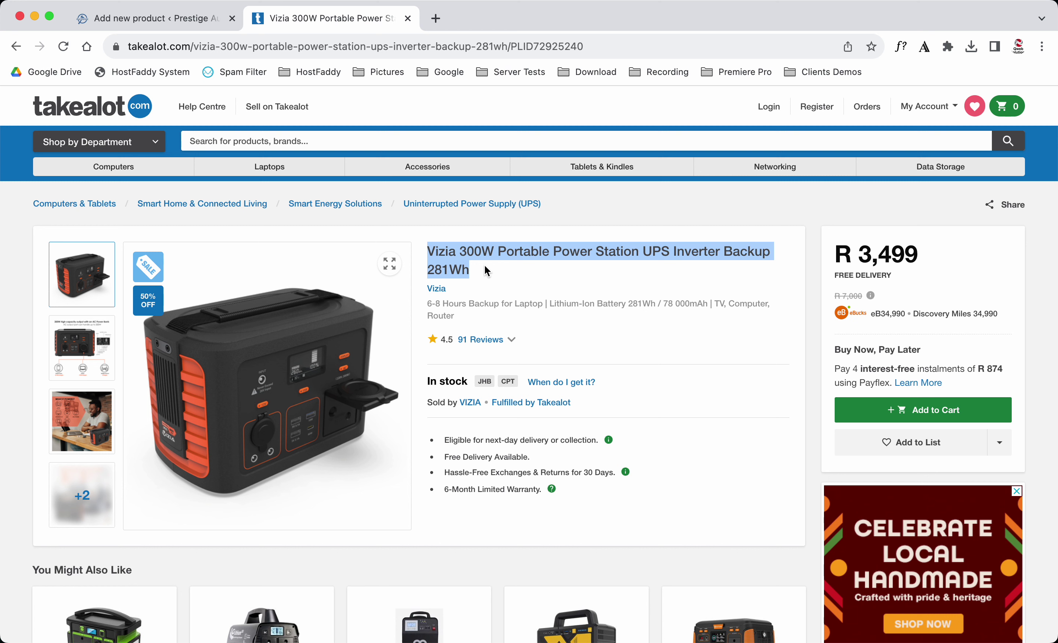
pyautogui.click(175, 19)
pyautogui.press('super+v')
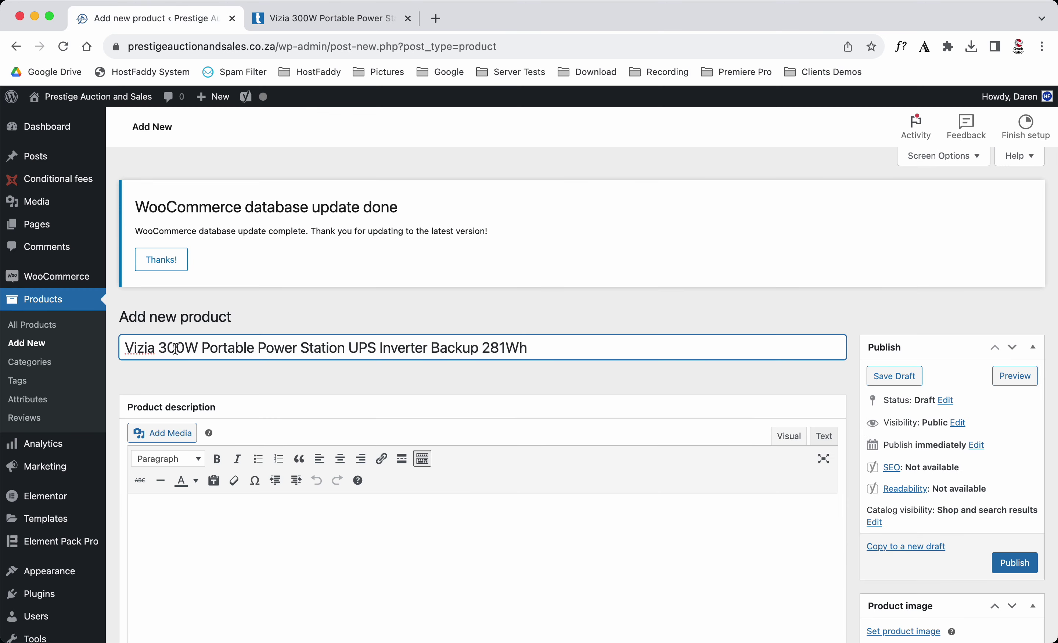
pyautogui.scroll(-10, 174, 347)
# - Paste the product title into the Yoast focus keyphrase and meta description
pyautogui.click(180, 278)
pyautogui.press('super+v')
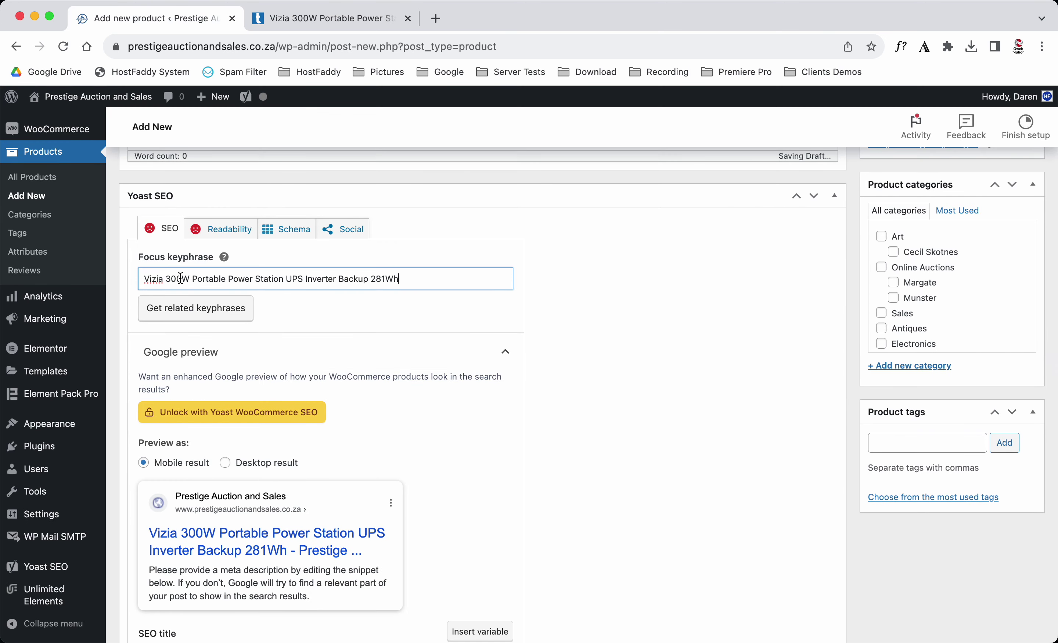
pyautogui.scroll(-7, 181, 278)
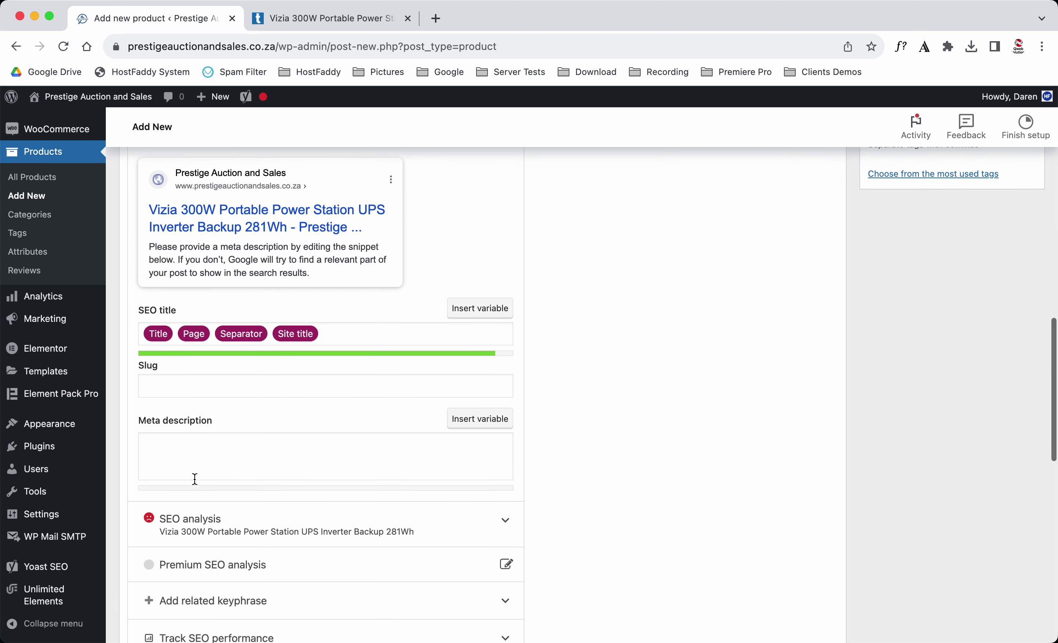
pyautogui.click(198, 456)
pyautogui.press('super+v')
# - Append a dash and the site name from the web address to the meta description
pyautogui.doubleClick(179, 43)
pyautogui.press('super+c')
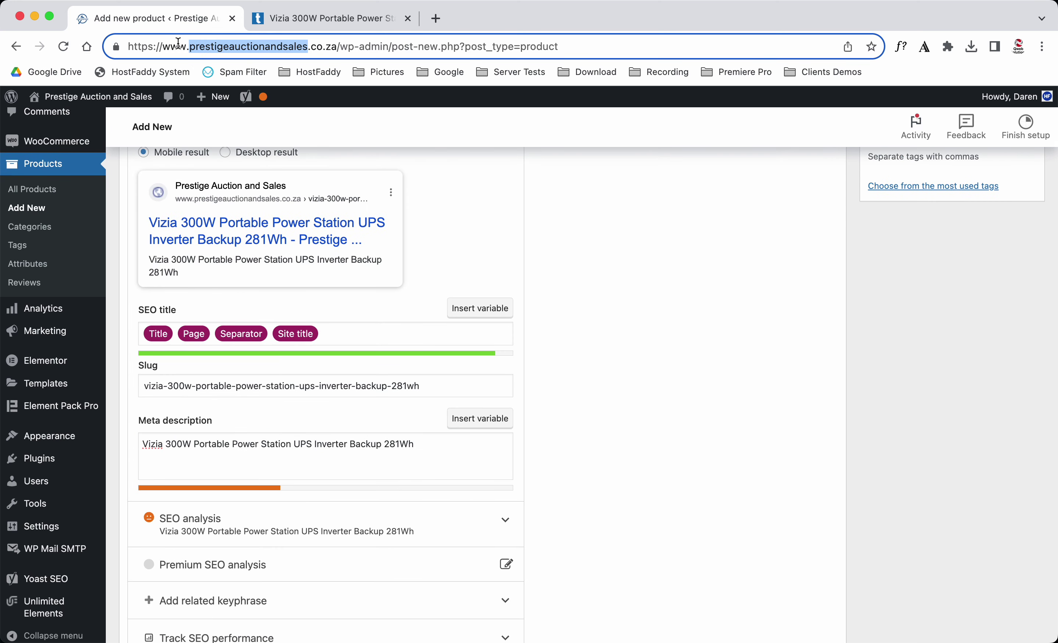
pyautogui.click(435, 444)
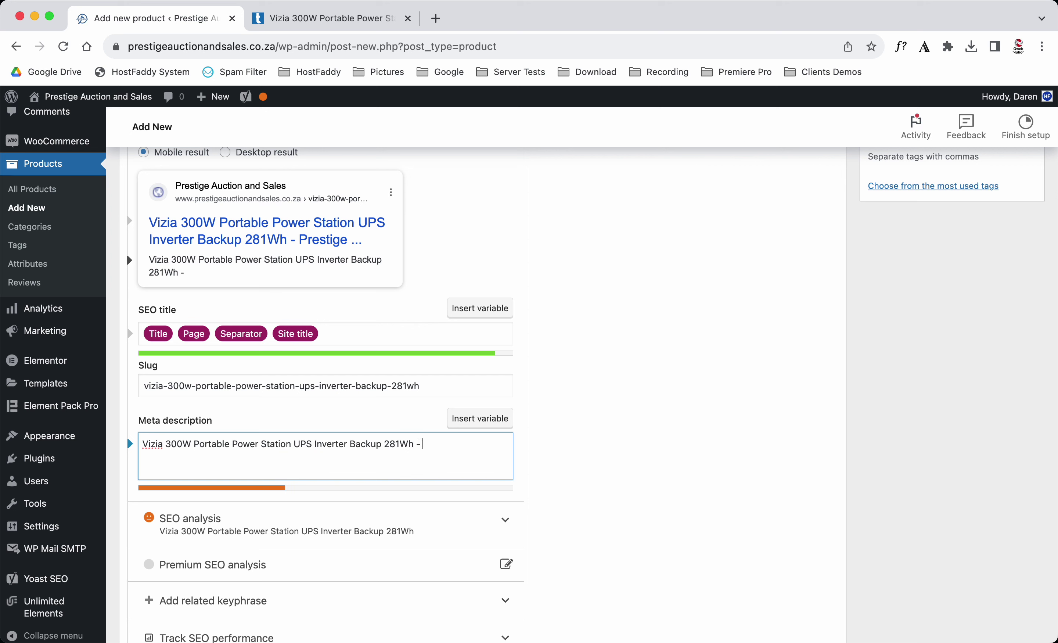
pyautogui.write('-')
pyautogui.press('super+v')
# - Space out and capitalise the site name so it reads '- Prestige Auction and Sales'
pyautogui.press('Left')
pyautogui.press('Left')
pyautogui.press('Left')
pyautogui.press('Left')
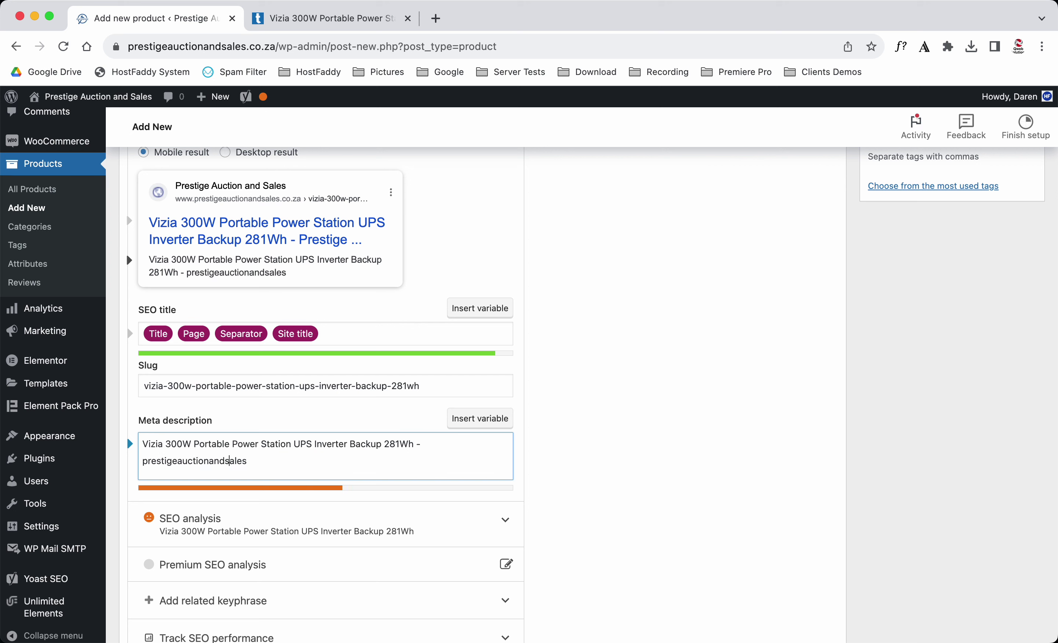
pyautogui.press('BackSpace')
pyautogui.write('S')
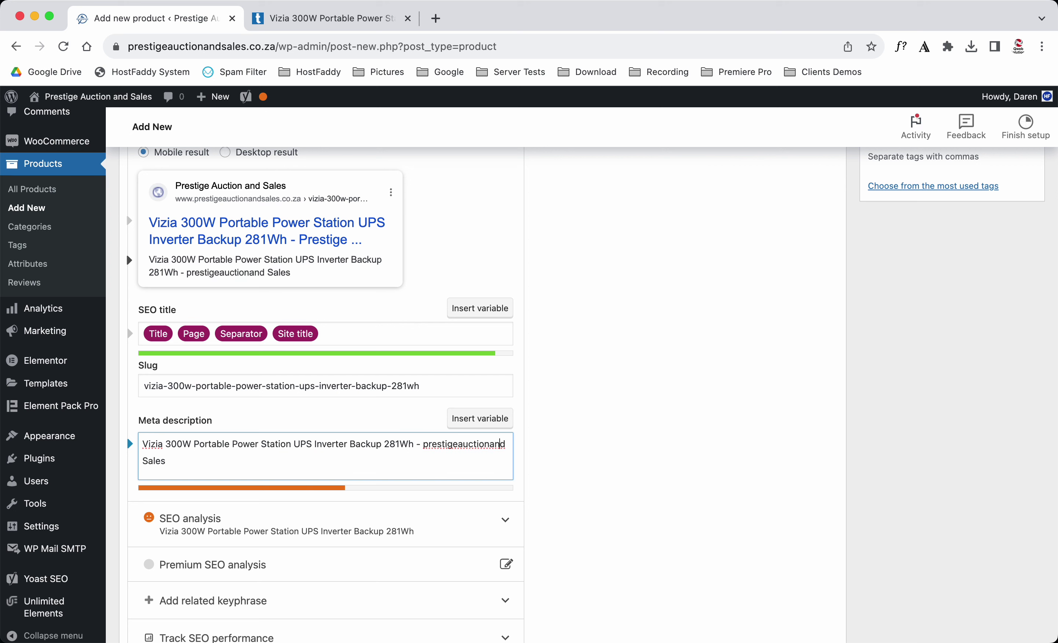
pyautogui.press('Left')
pyautogui.press('Left')
pyautogui.press('Left')
pyautogui.press('BackSpace')
pyautogui.write('A')
pyautogui.press('Left')
pyautogui.press('Left')
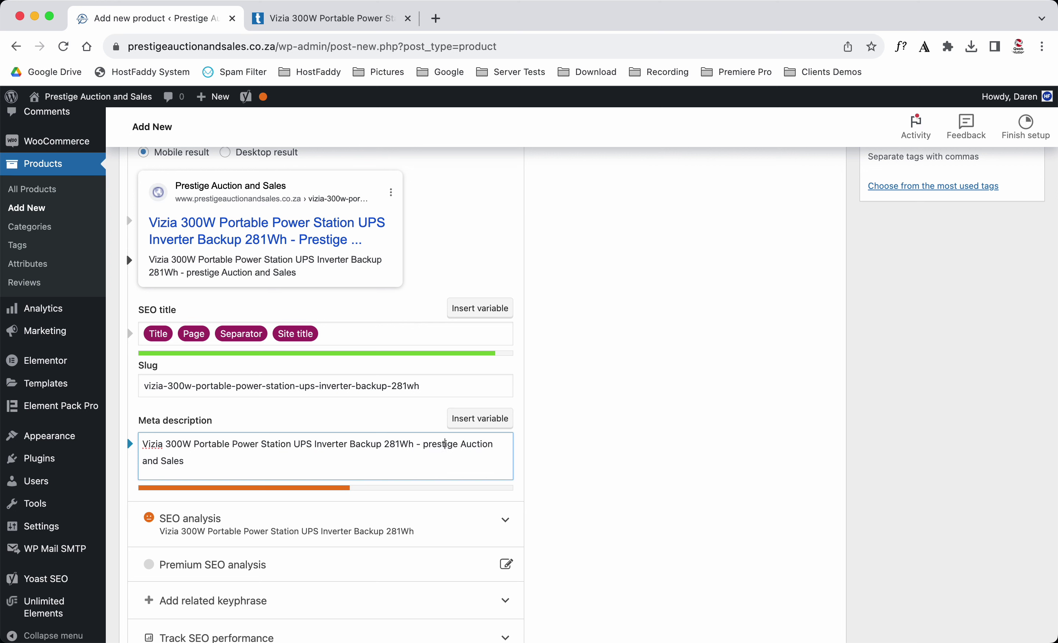
pyautogui.press('Left')
pyautogui.press('Left')
pyautogui.press('Left')
pyautogui.press('Left')
pyautogui.press('Left')
pyautogui.press('BackSpace')
pyautogui.write('P')
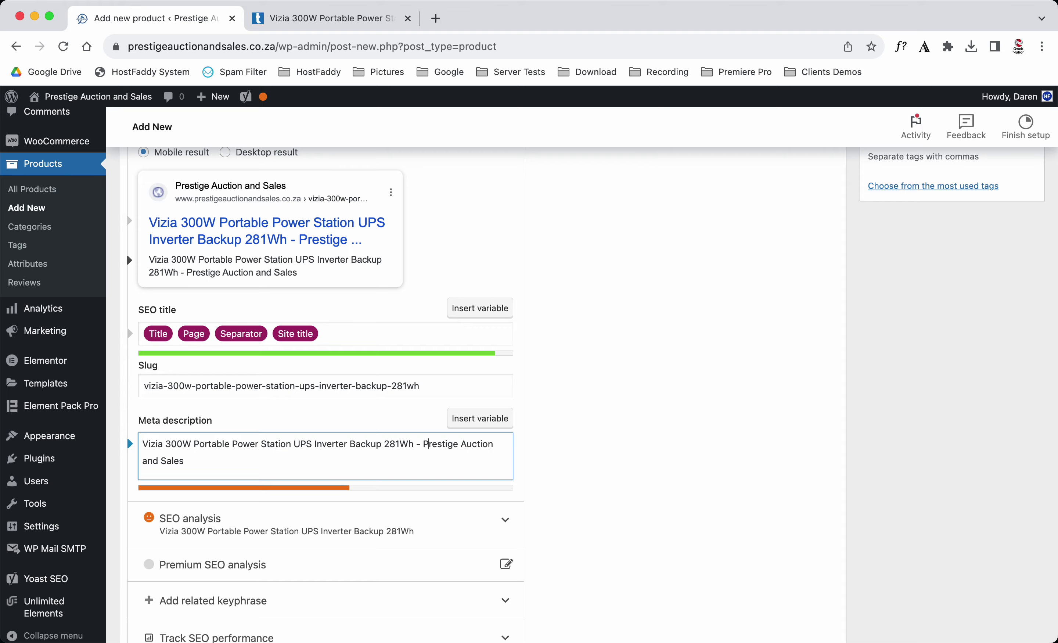
pyautogui.click(350, 17)
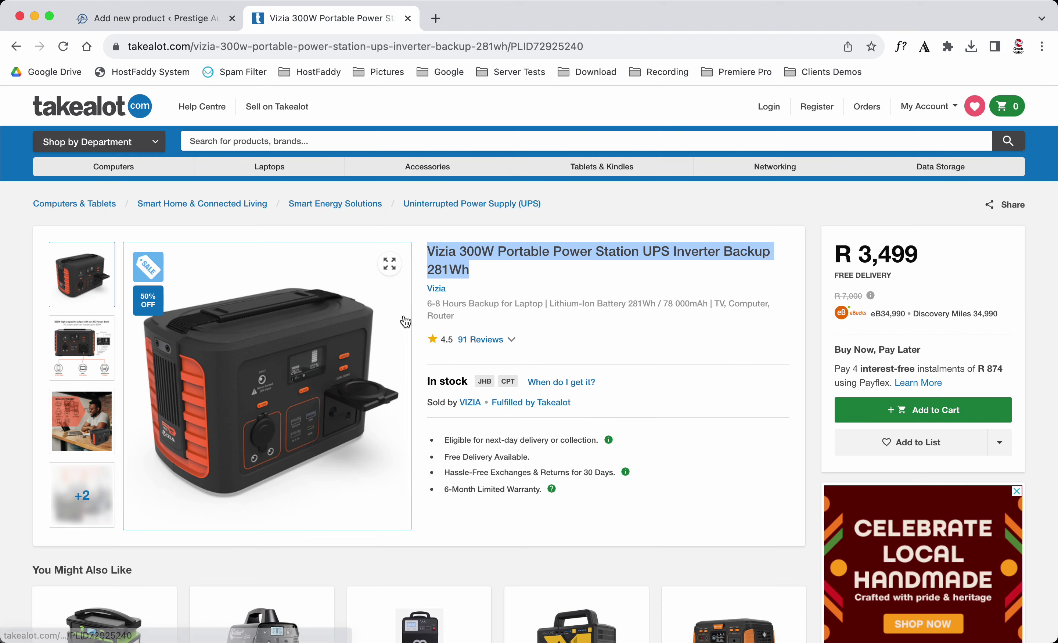
# - Paste Takealot's full description and specifications into the product description, giving 394 words
pyautogui.scroll(-15, 404, 317)
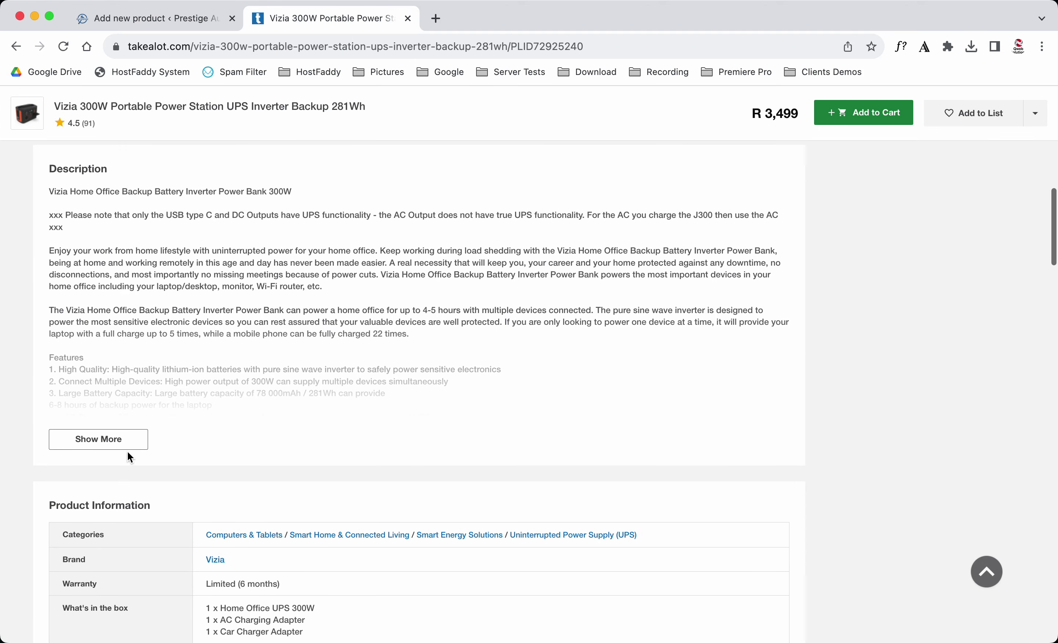
pyautogui.click(72, 452)
pyautogui.moveTo(48, 192); pyautogui.dragTo(156, 541)
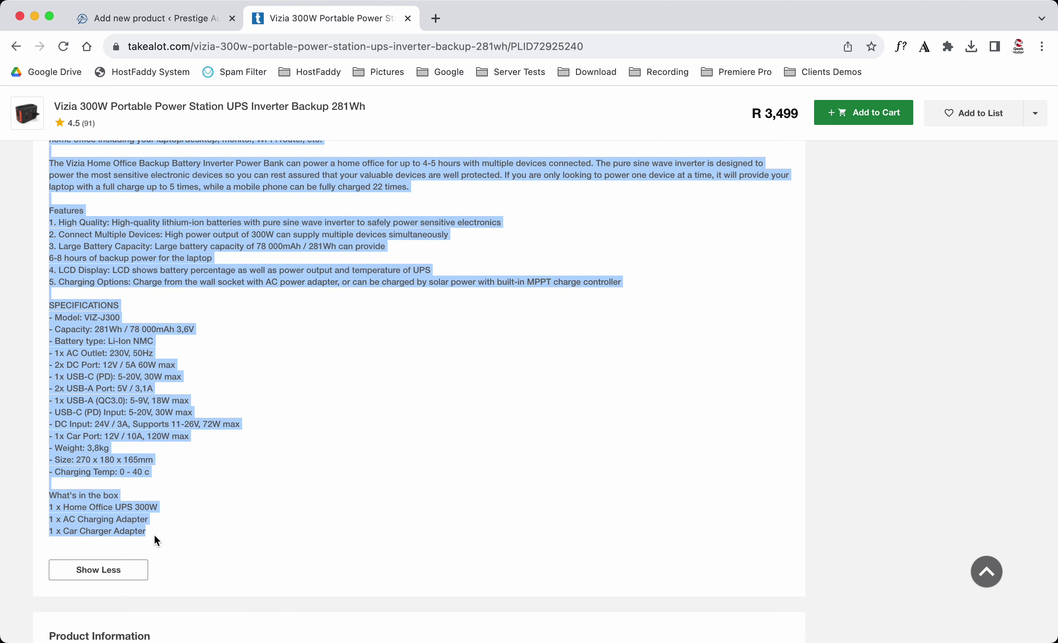
pyautogui.click(182, 19)
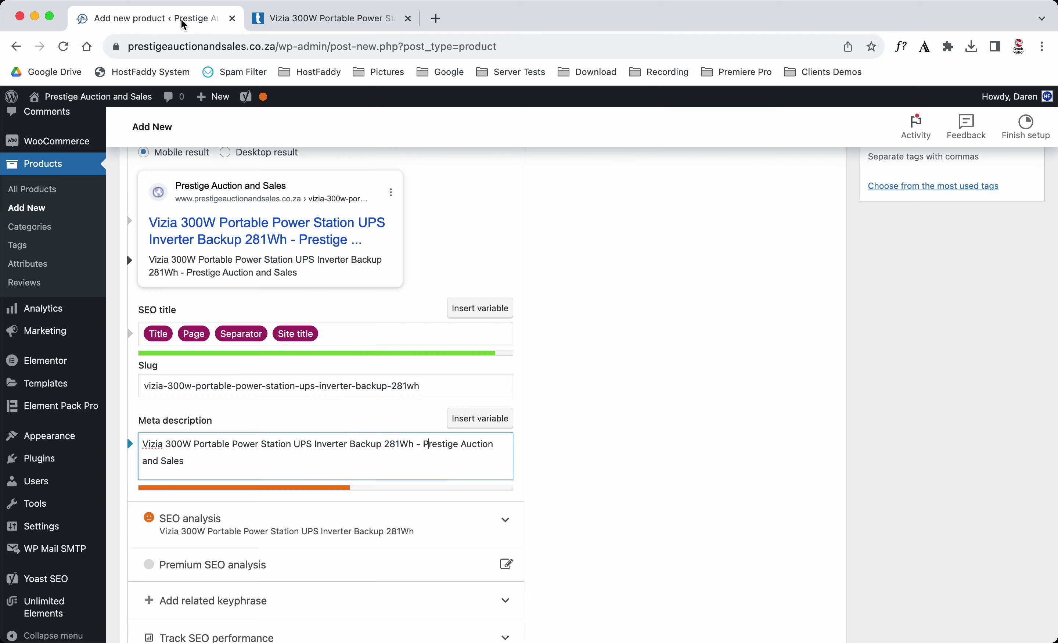
pyautogui.click(349, 25)
pyautogui.scroll(3, 331, 245)
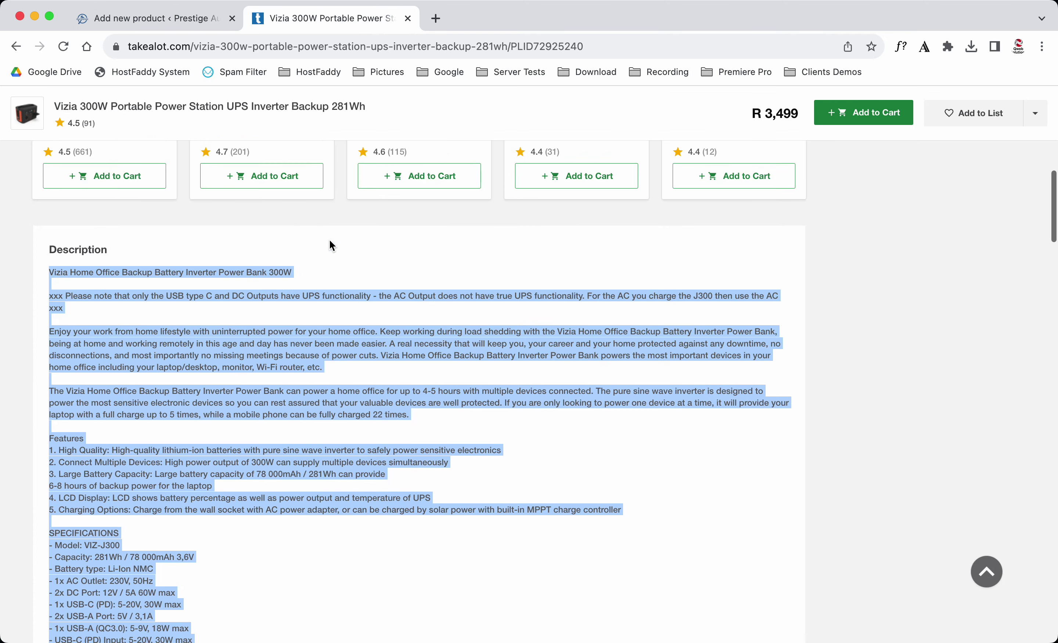
pyautogui.click(193, 20)
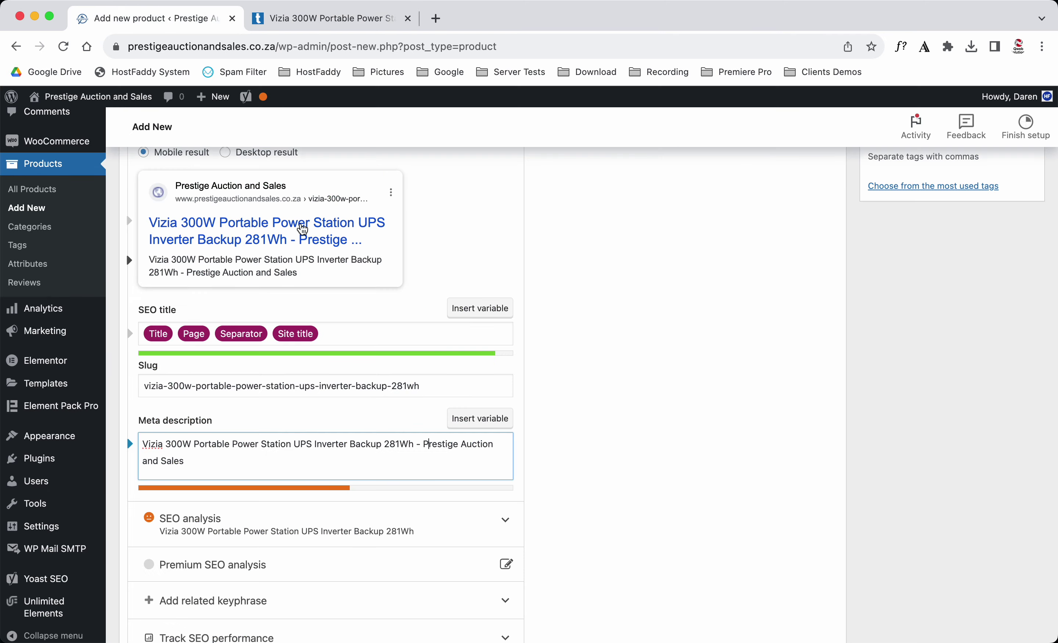
pyautogui.scroll(10, 300, 223)
pyautogui.click(251, 418)
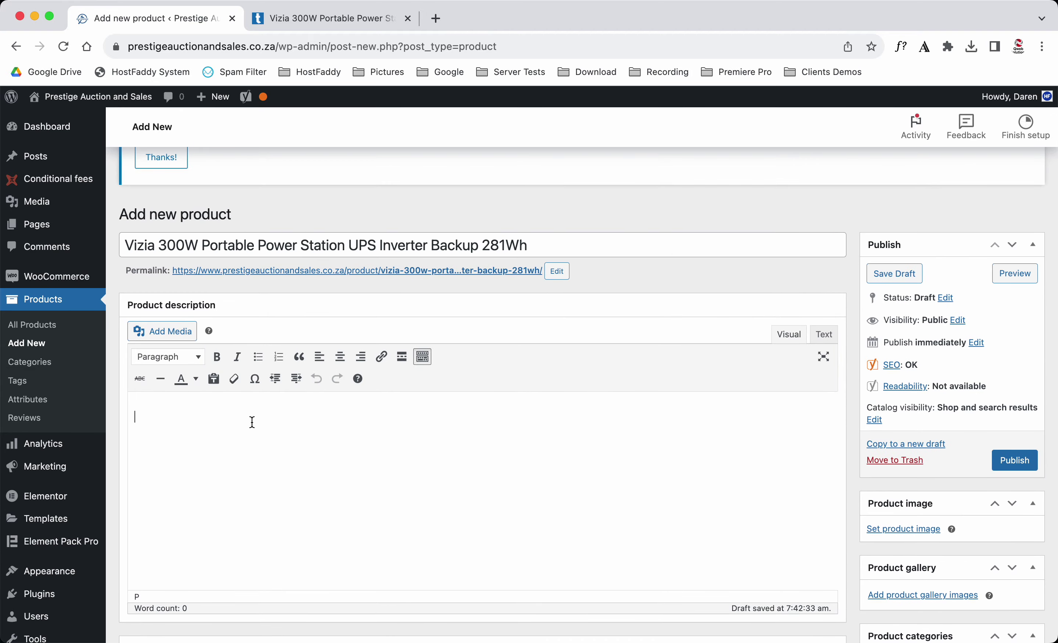
pyautogui.press('super+v')
pyautogui.scroll(15, 252, 421)
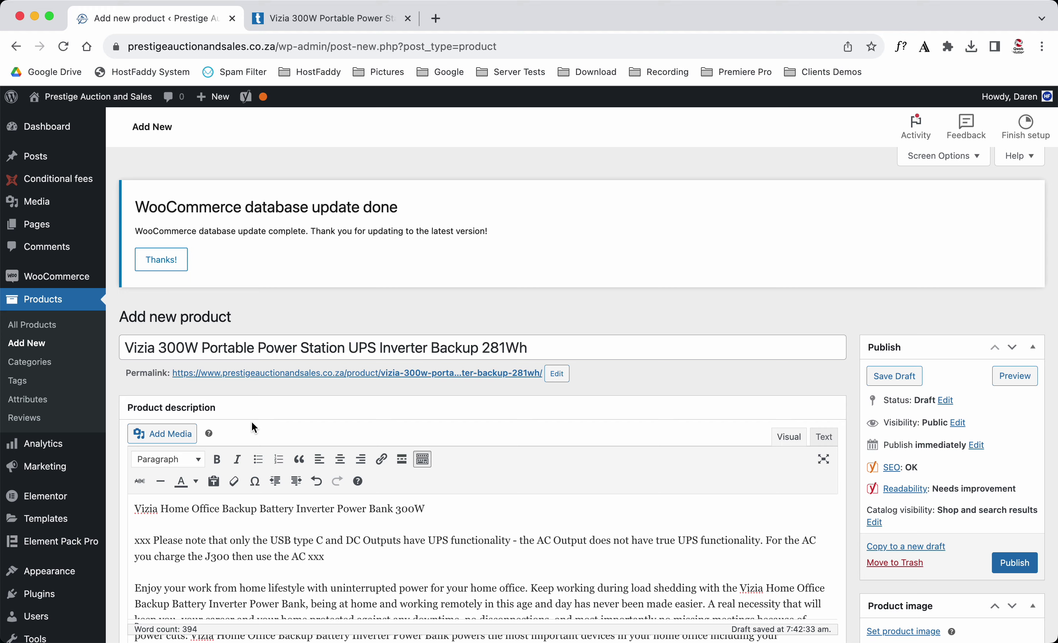
pyautogui.scroll(-20, 252, 422)
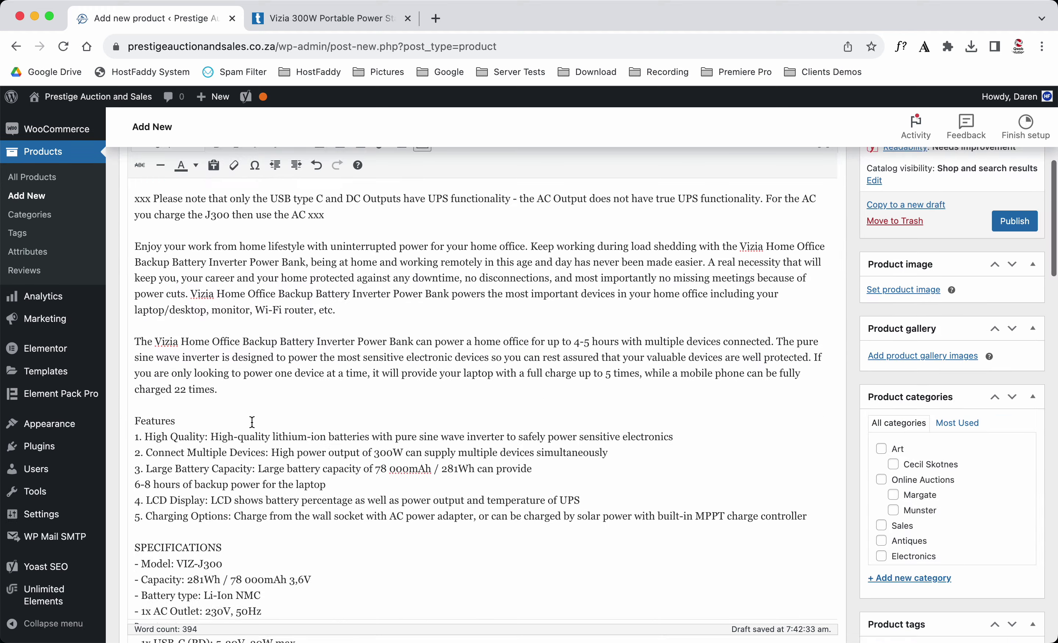
pyautogui.scroll(-5, 254, 428)
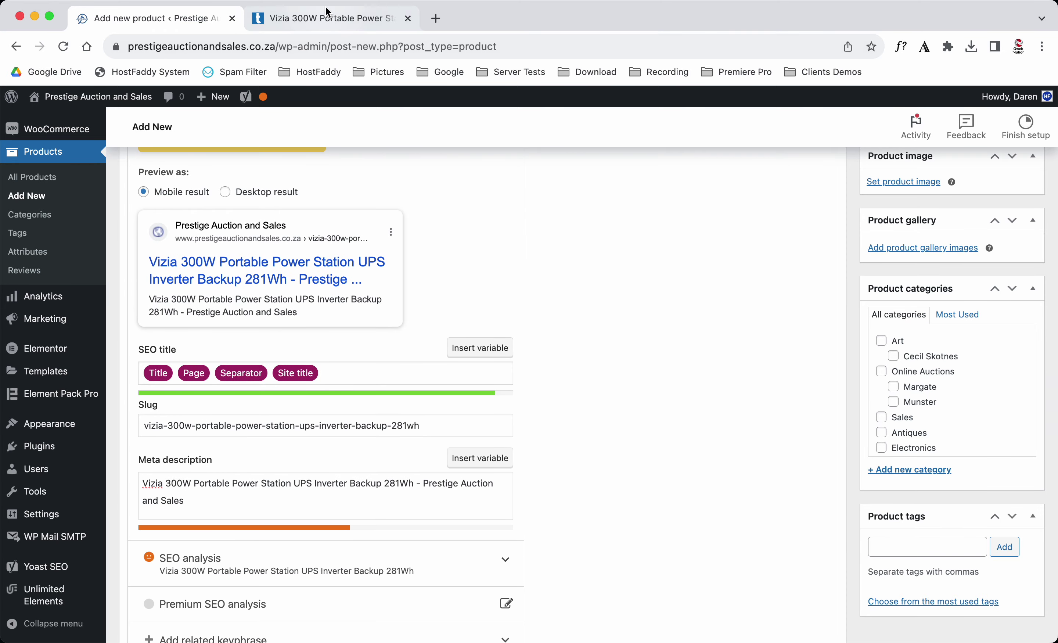
# - Paste the Takealot subtitle about 6-8 hours laptop backup into the short description
pyautogui.click(330, 19)
pyautogui.scroll(10, 570, 346)
pyautogui.scroll(5, 570, 346)
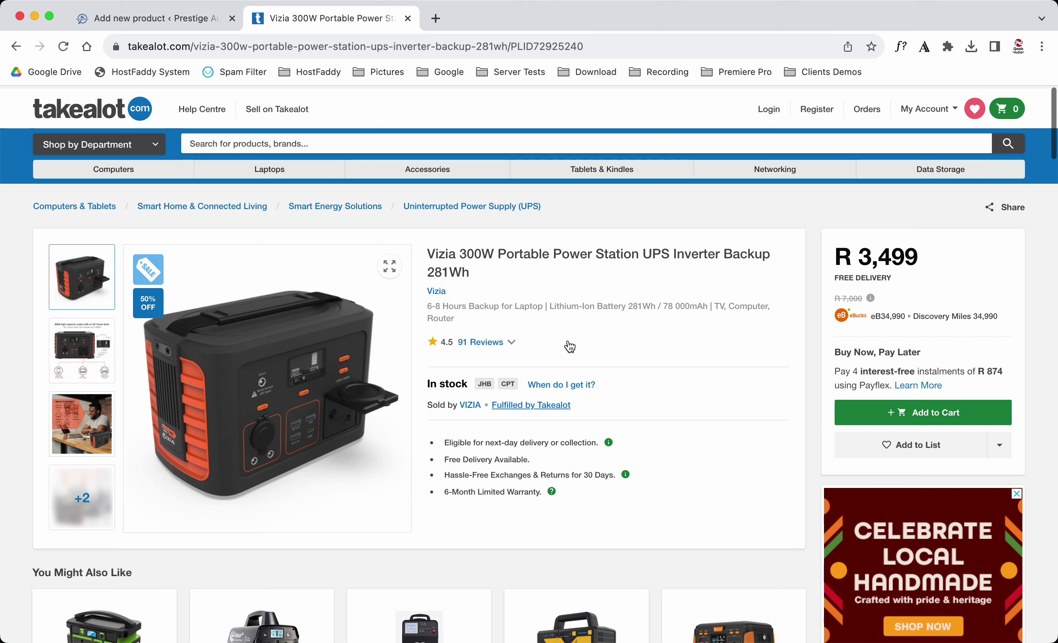
pyautogui.moveTo(428, 303); pyautogui.dragTo(487, 321)
pyautogui.press('super+c')
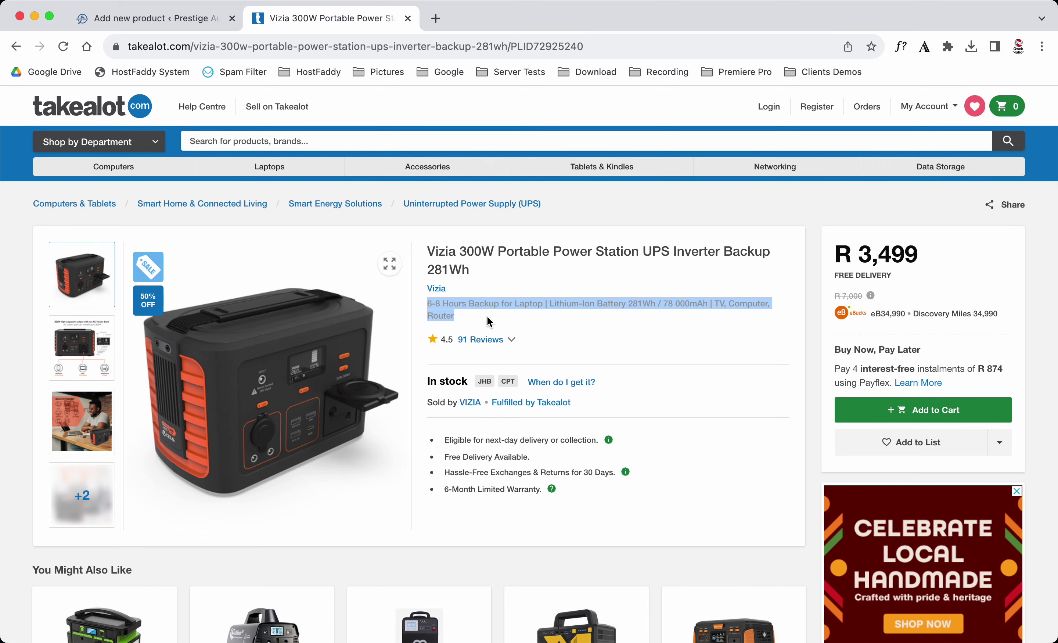
pyautogui.click(162, 16)
pyautogui.scroll(-10, 259, 366)
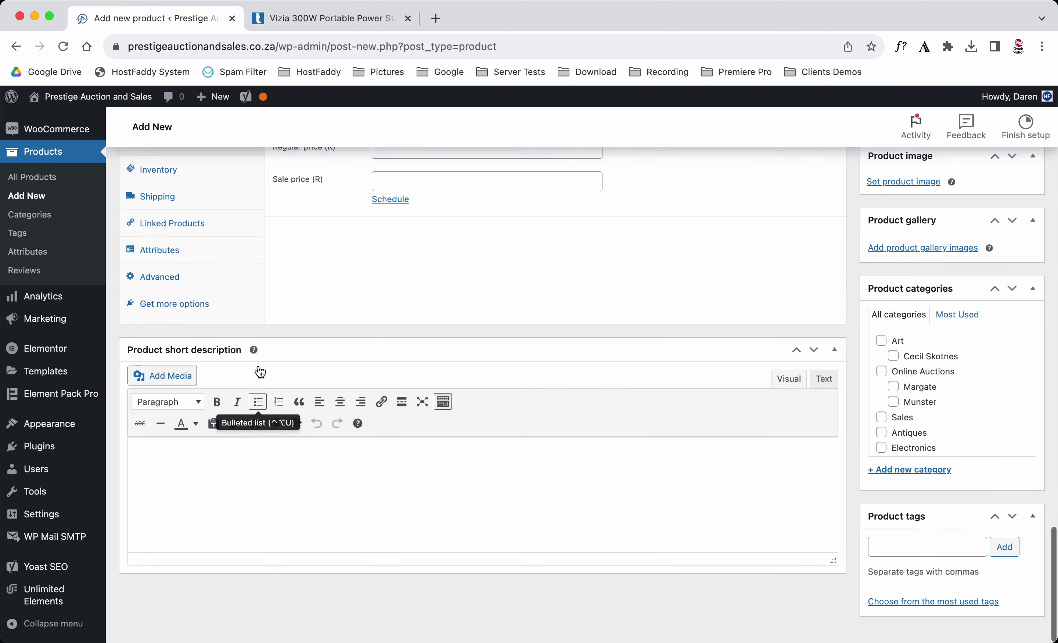
pyautogui.click(229, 484)
pyautogui.press('super+v')
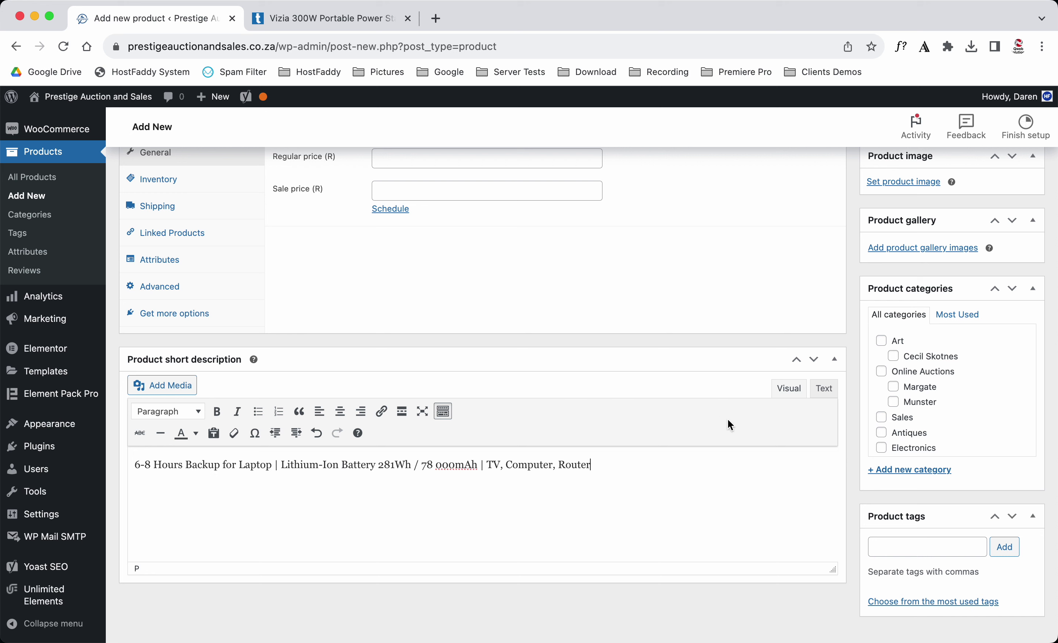
# - Tick the Margate product category
pyautogui.click(896, 387)
pyautogui.scroll(10, 587, 280)
pyautogui.scroll(15, 585, 280)
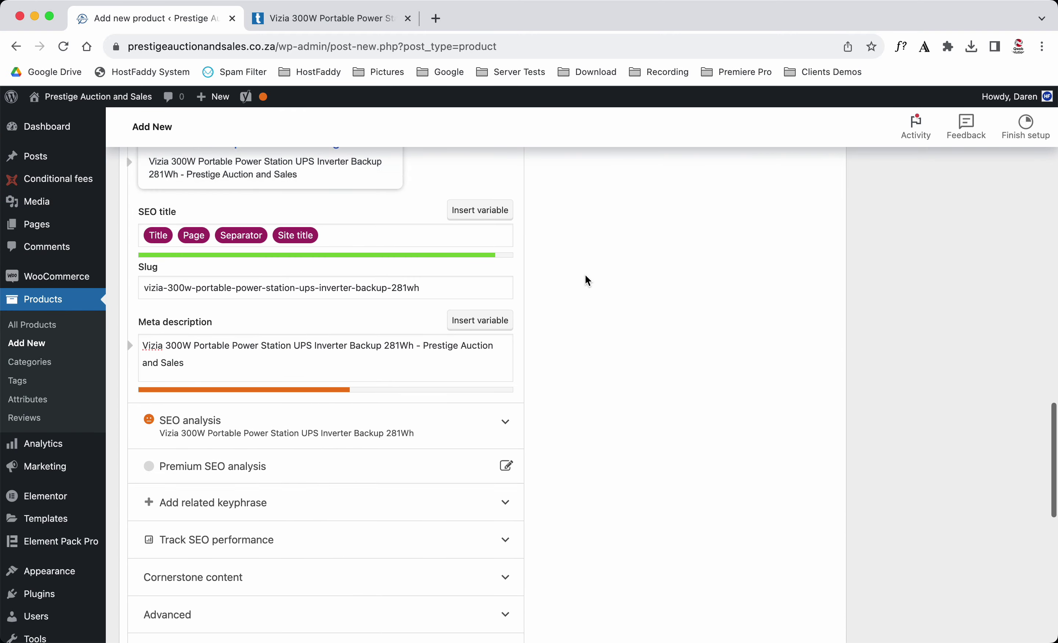
pyautogui.scroll(-10, 585, 275)
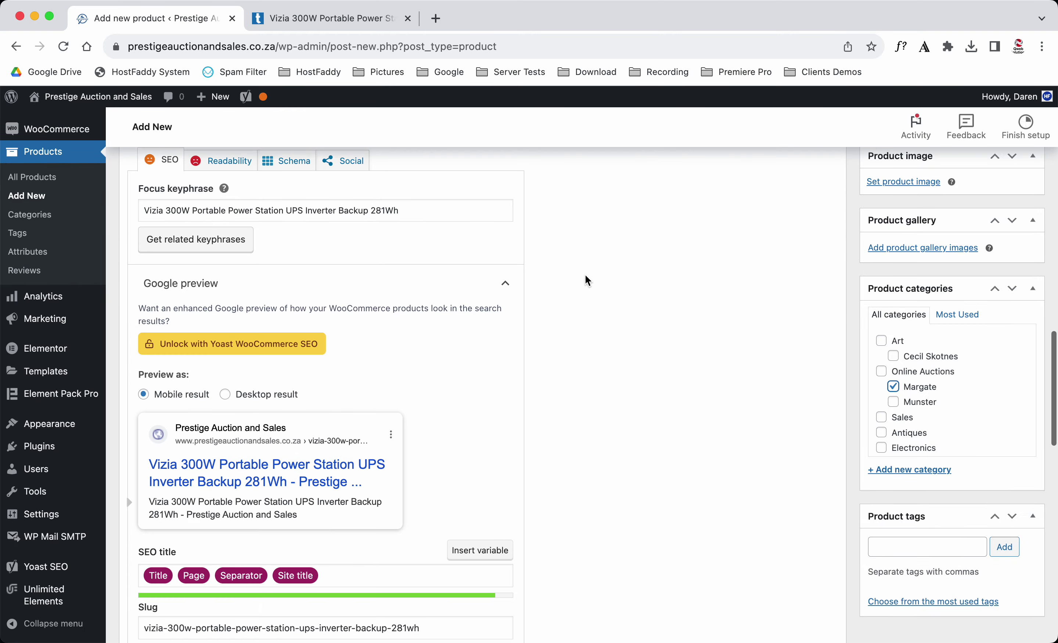
pyautogui.scroll(20, 717, 281)
pyautogui.scroll(-6, 718, 285)
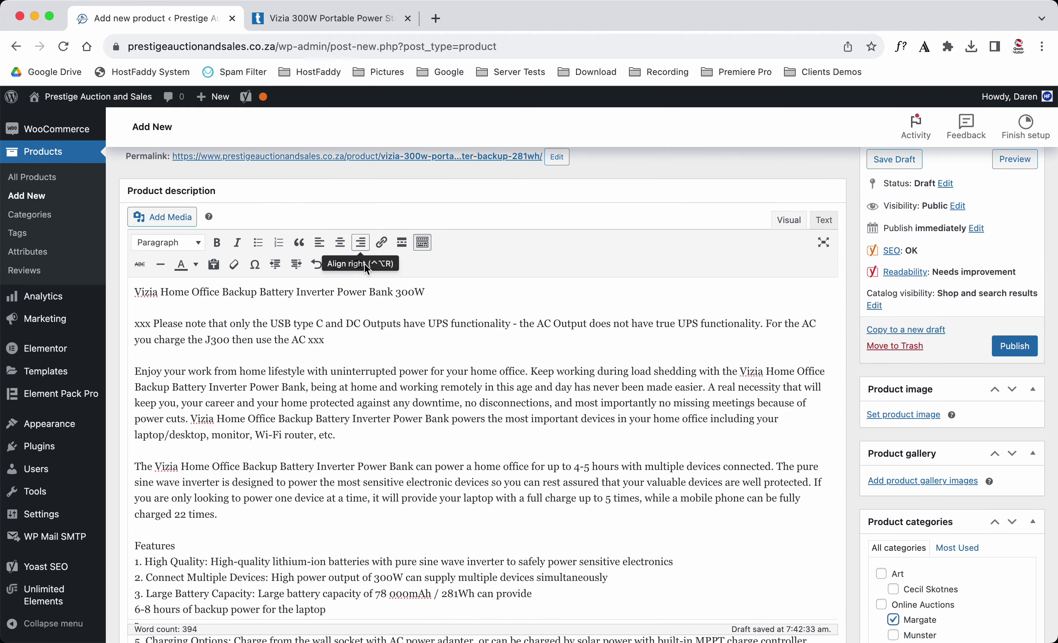
pyautogui.scroll(-2, 342, 366)
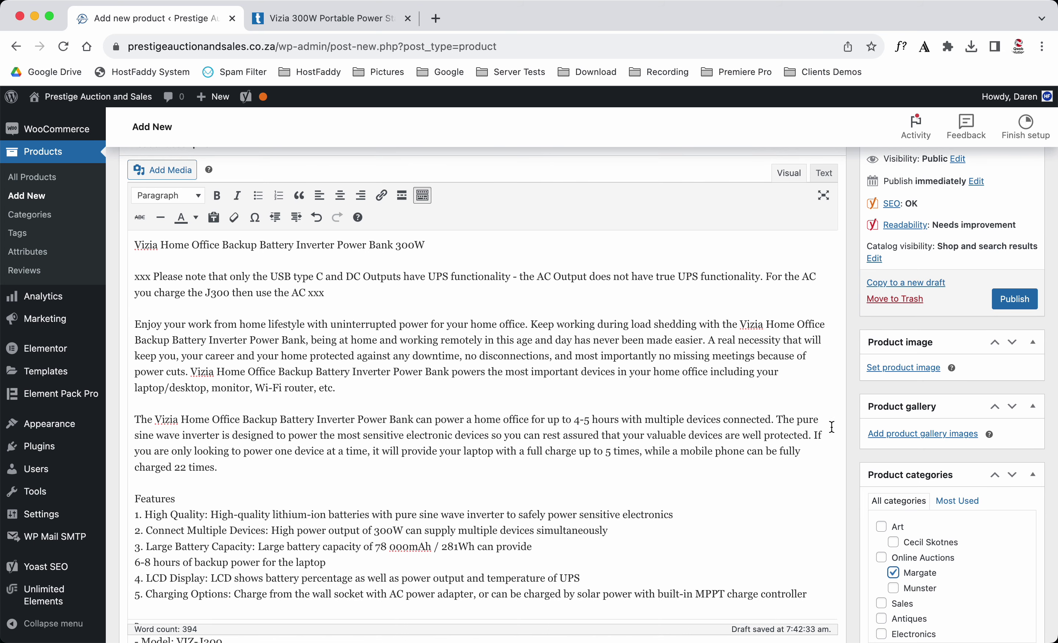
# - Upload the four Vizia inverter images and add them to the product gallery
pyautogui.click(880, 432)
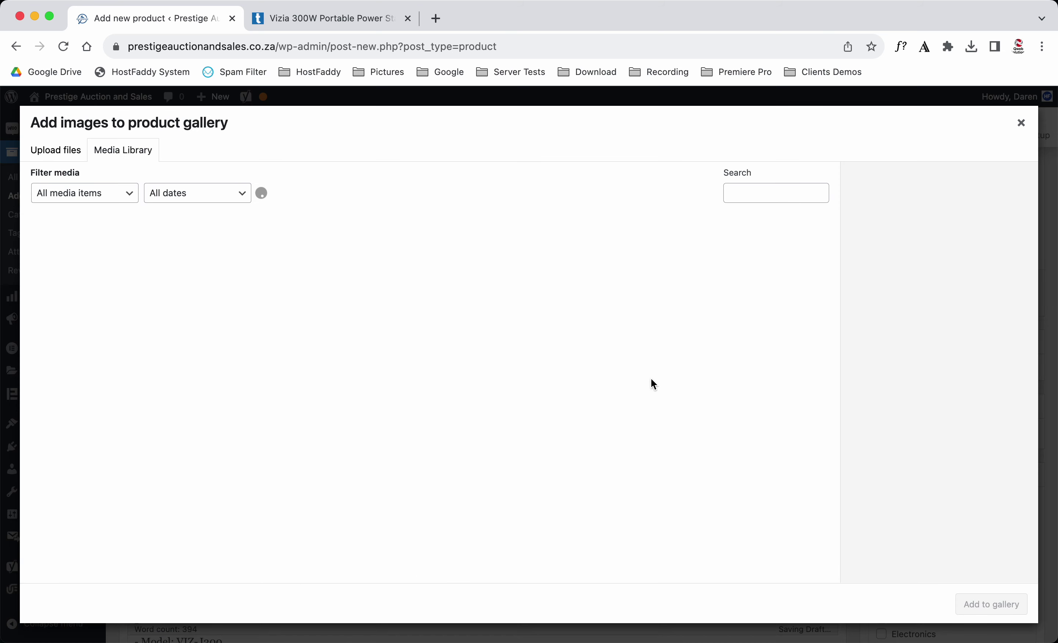
pyautogui.click(53, 150)
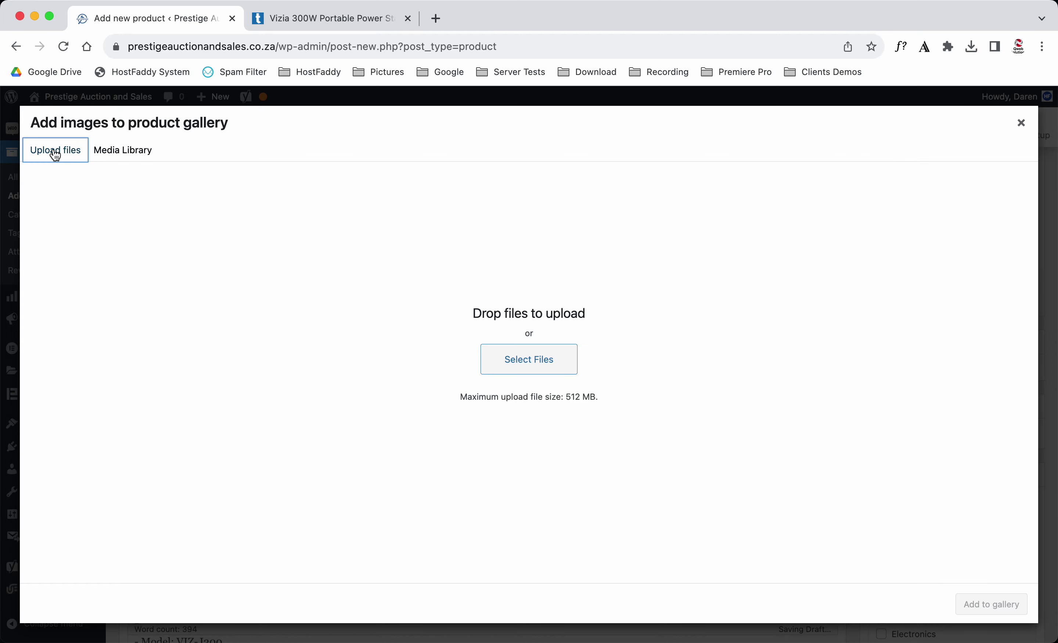
pyautogui.click(549, 363)
pyautogui.moveTo(130, 137); pyautogui.dragTo(418, 155)
pyautogui.click(1016, 621)
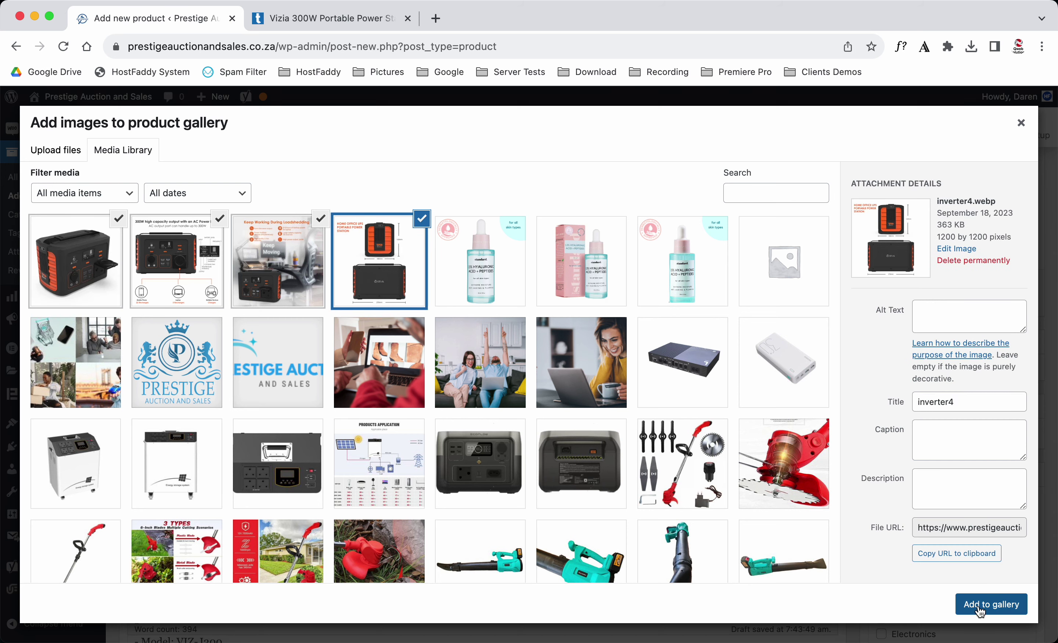
pyautogui.click(981, 610)
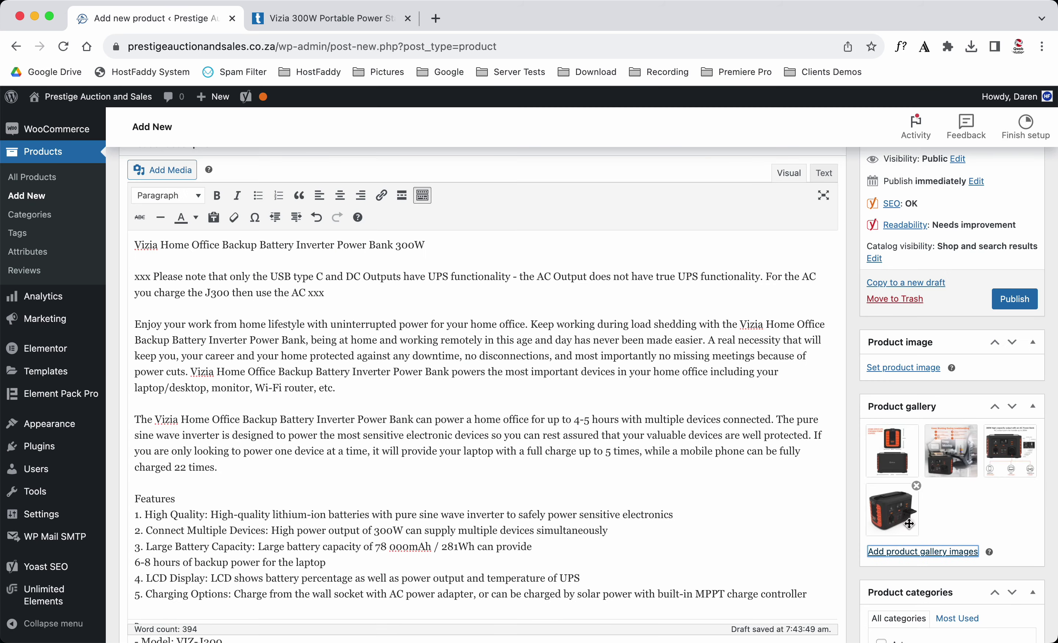
# - Reorder the gallery thumbnails and remove the first image from the gallery
pyautogui.moveTo(909, 523); pyautogui.dragTo(891, 450)
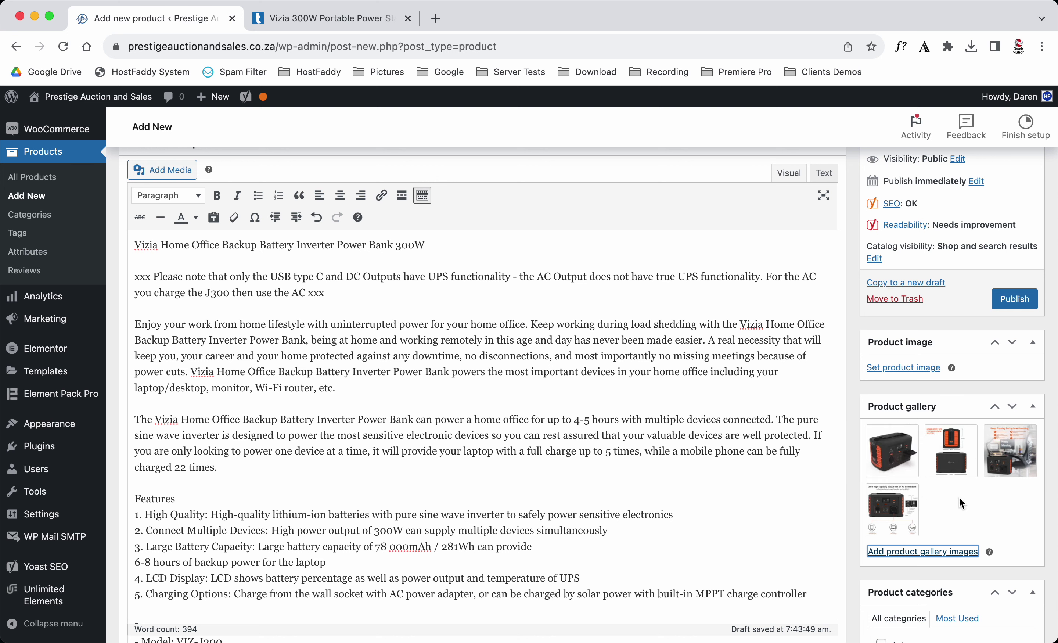
pyautogui.moveTo(896, 513); pyautogui.dragTo(934, 452)
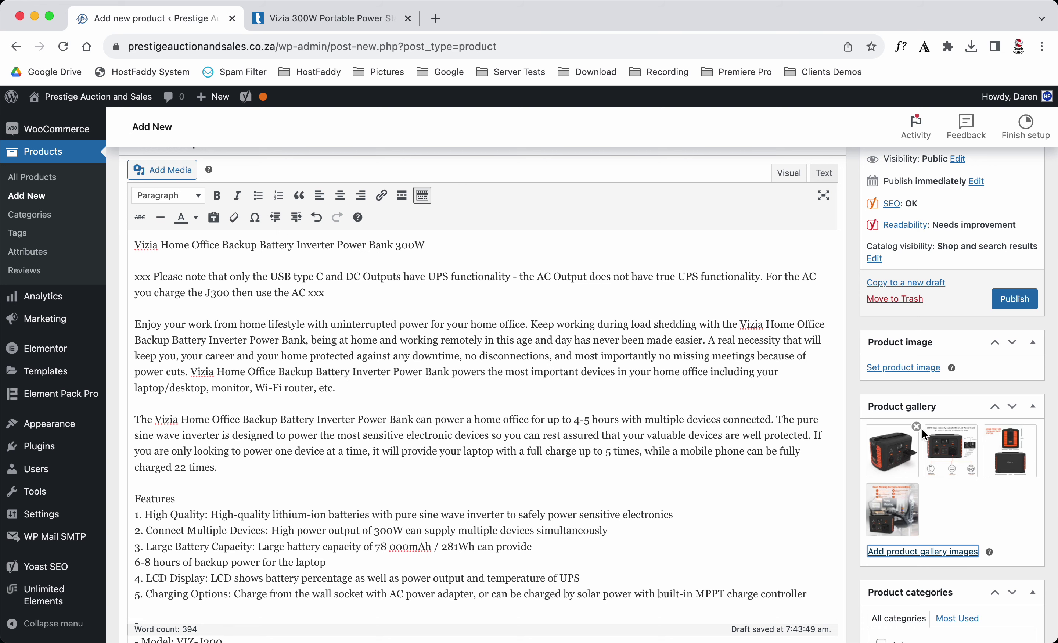
pyautogui.click(916, 427)
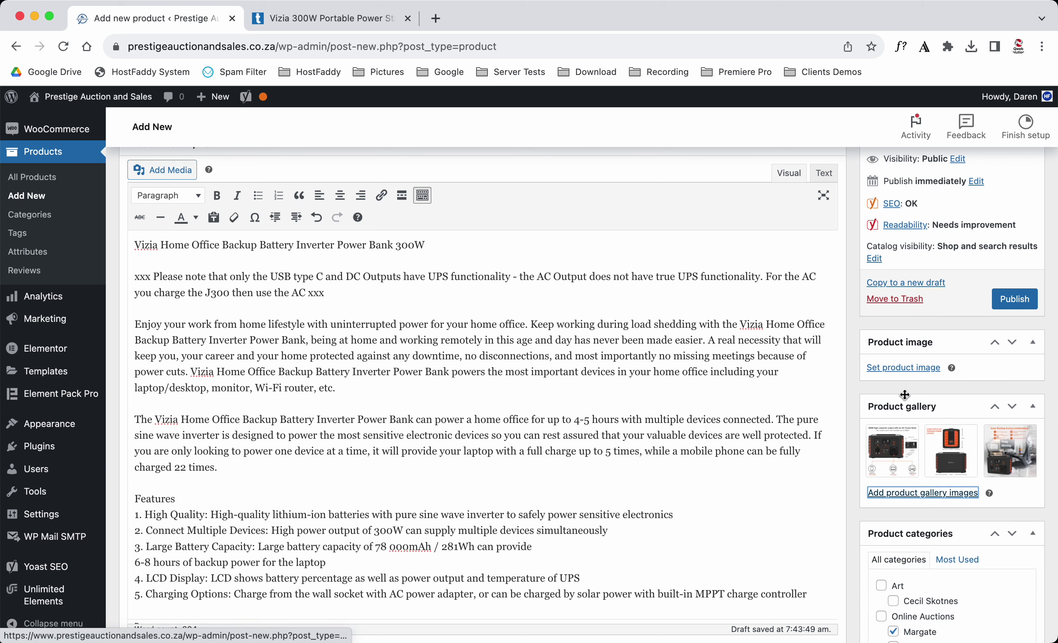
# - Set the inverter1 photo as the main product image
pyautogui.click(903, 368)
pyautogui.click(90, 251)
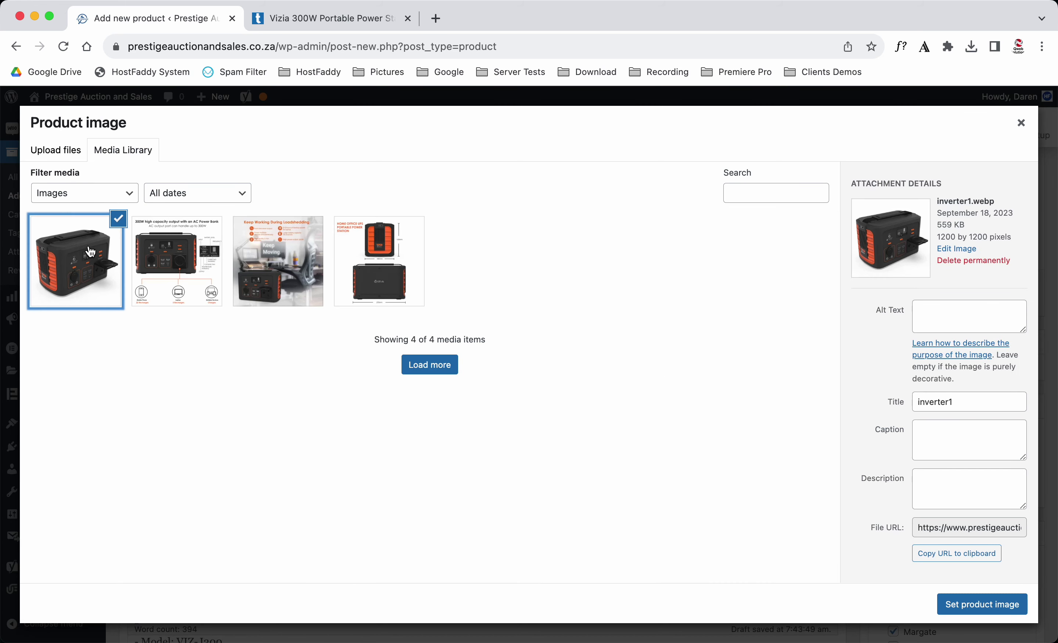
pyautogui.click(961, 607)
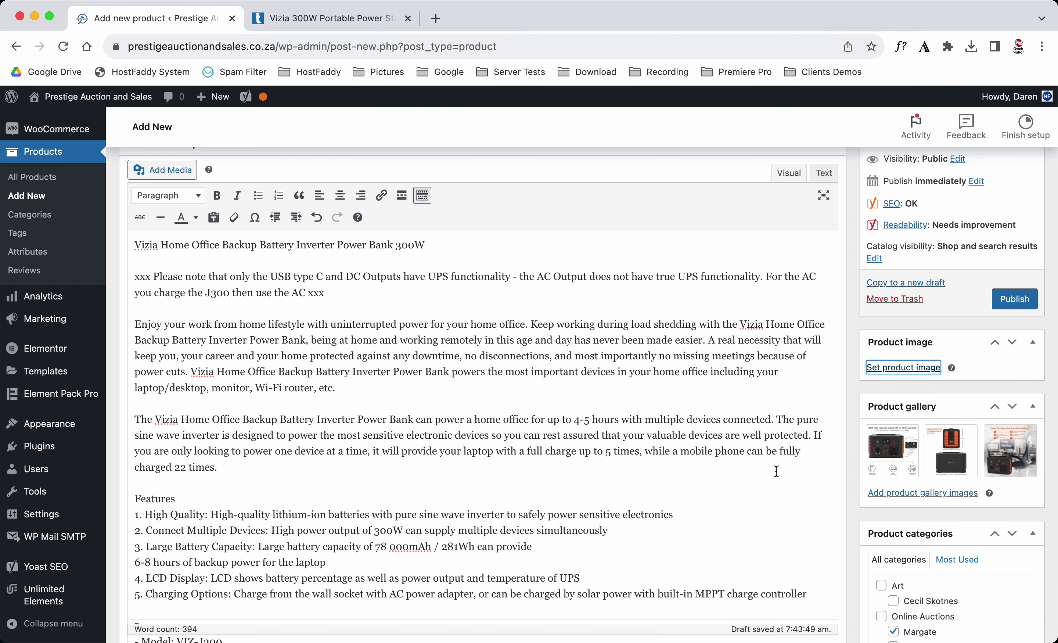
pyautogui.moveTo(872, 478)
pyautogui.click(903, 369)
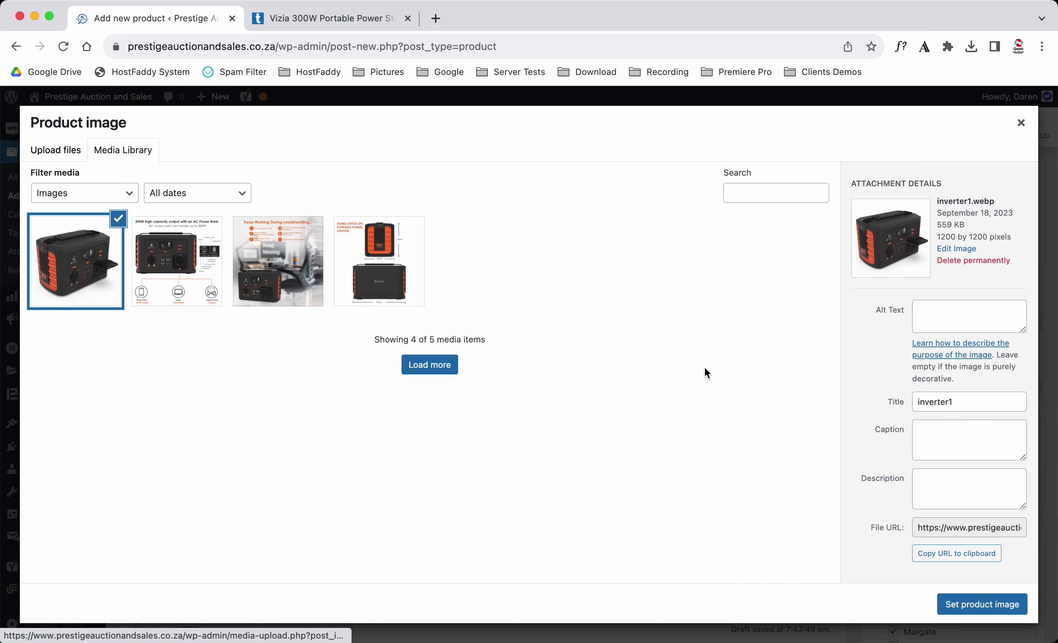
pyautogui.click(1013, 614)
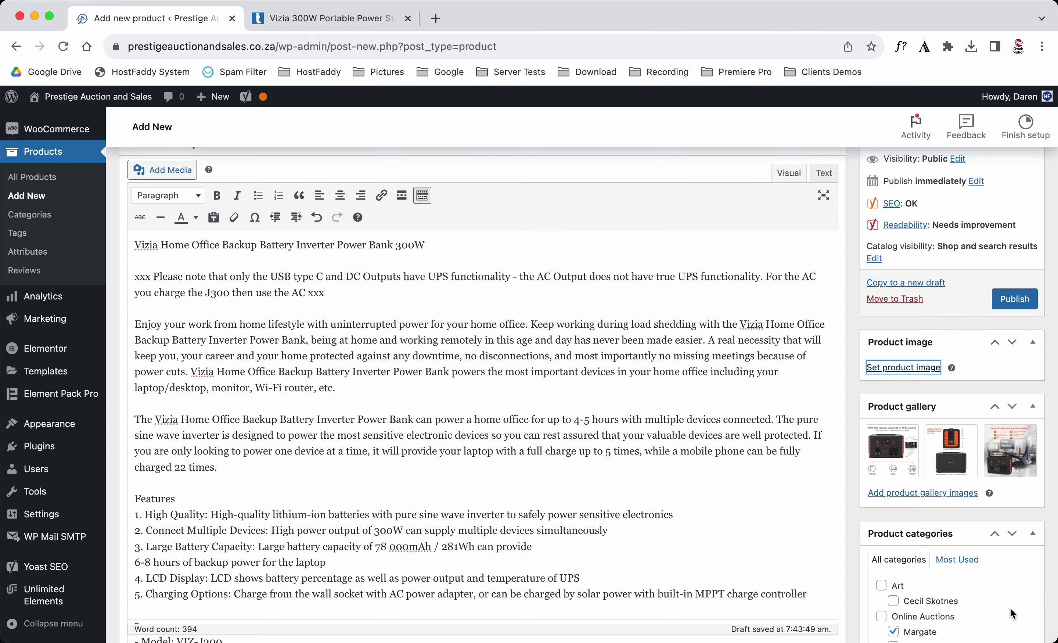
pyautogui.scroll(-5, 722, 475)
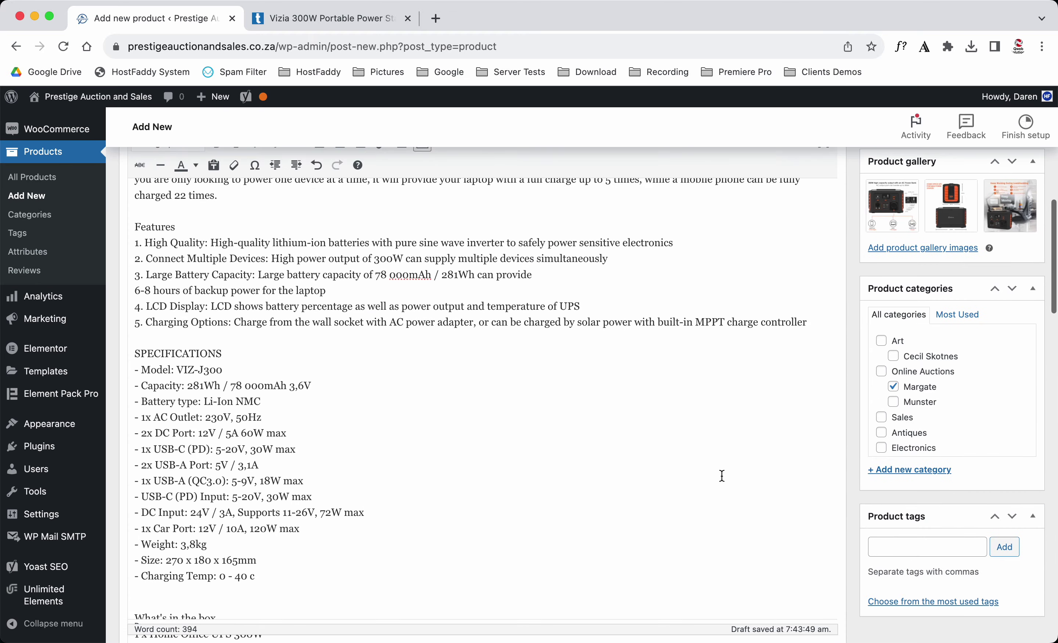
pyautogui.scroll(15, 722, 476)
pyautogui.scroll(-8, 721, 475)
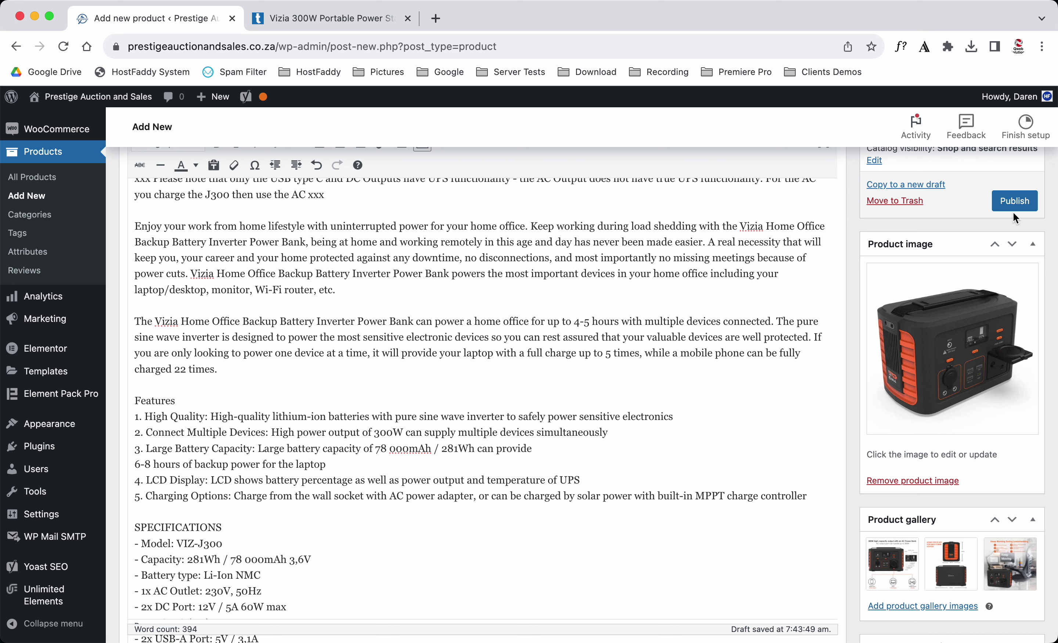
# - Publish the Vizia product and check its live storefront page in a new tab
pyautogui.click(1027, 206)
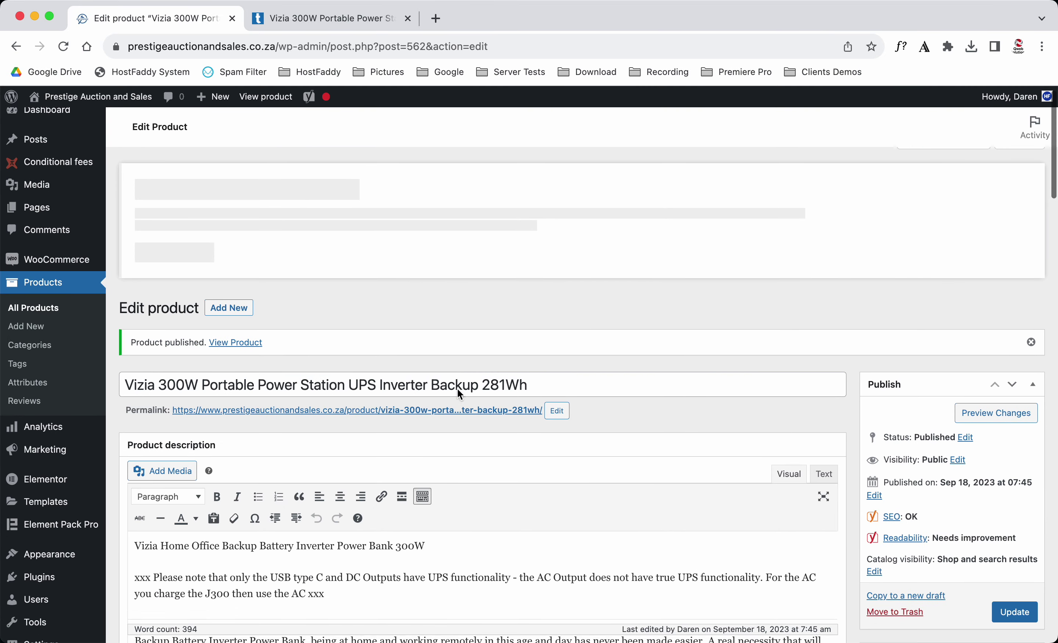
pyautogui.rightClick(236, 316)
pyautogui.click(247, 326)
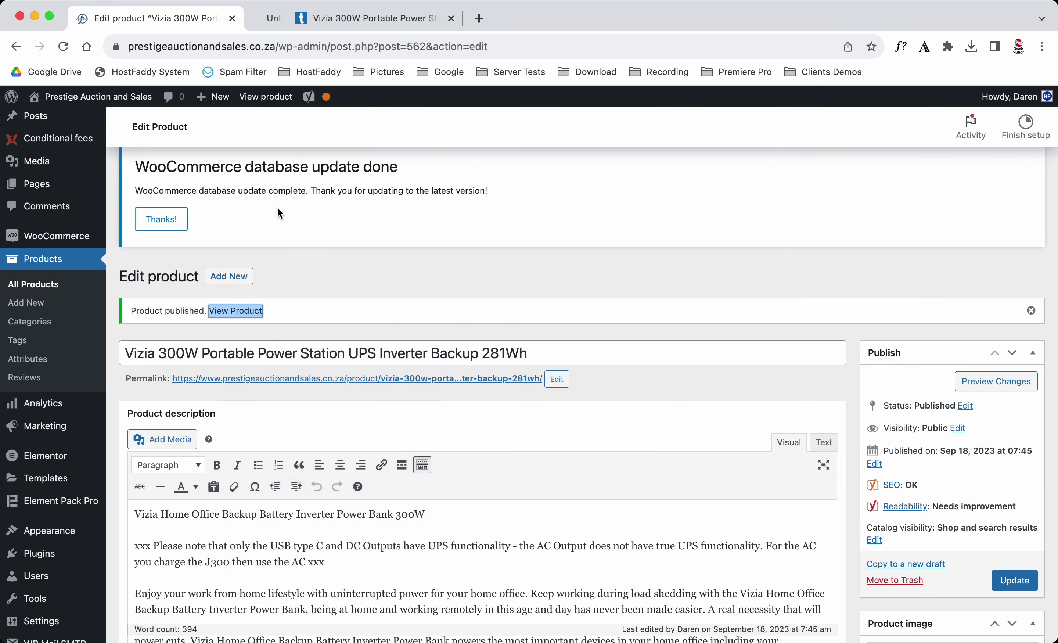
pyautogui.click(307, 17)
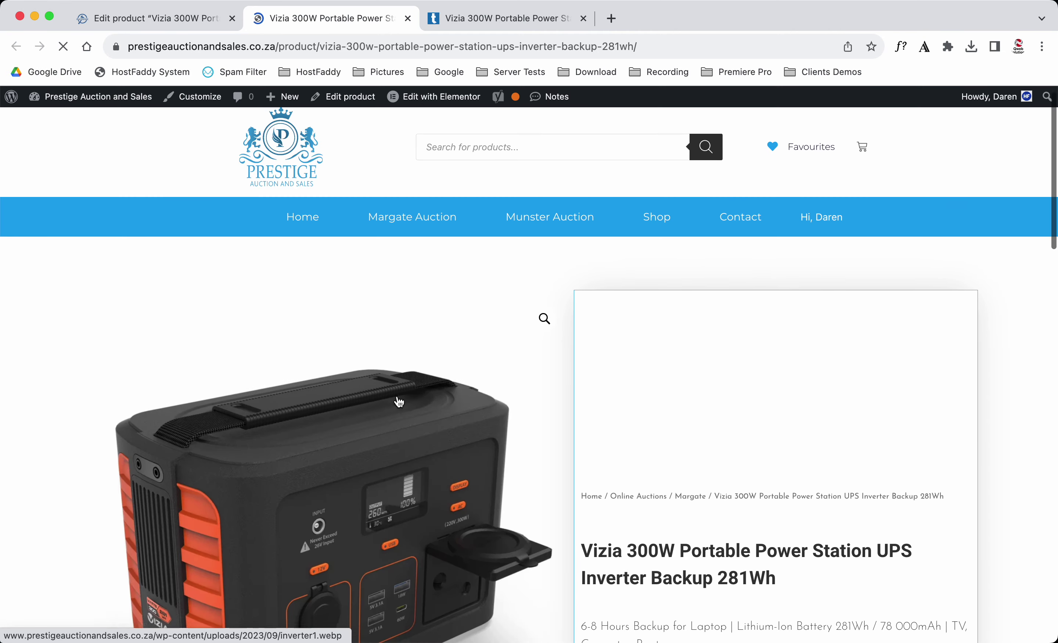
pyautogui.scroll(-15, 399, 402)
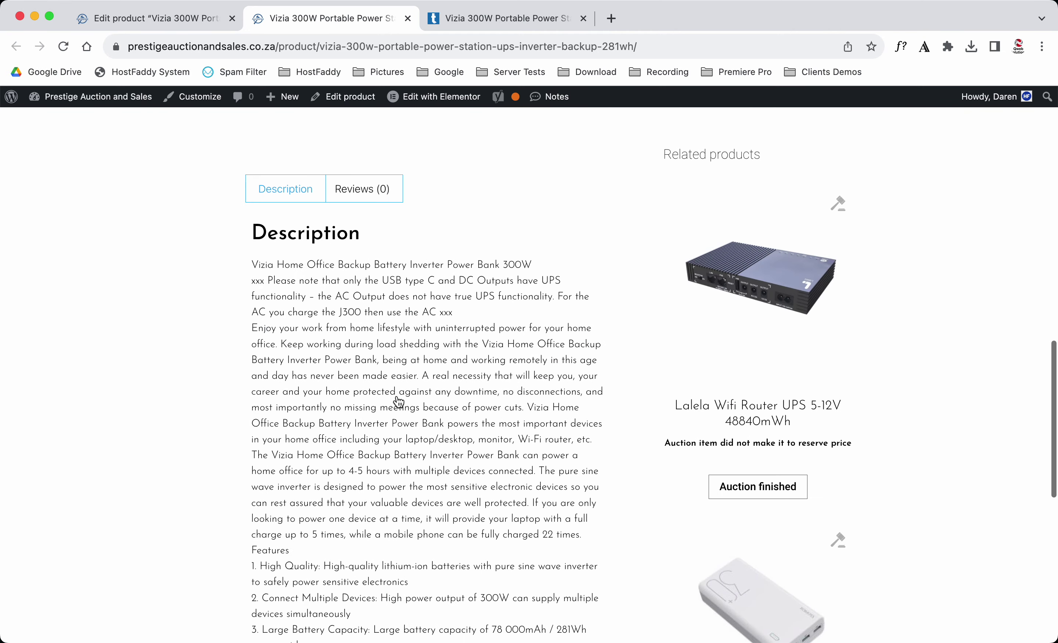
pyautogui.scroll(15, 398, 402)
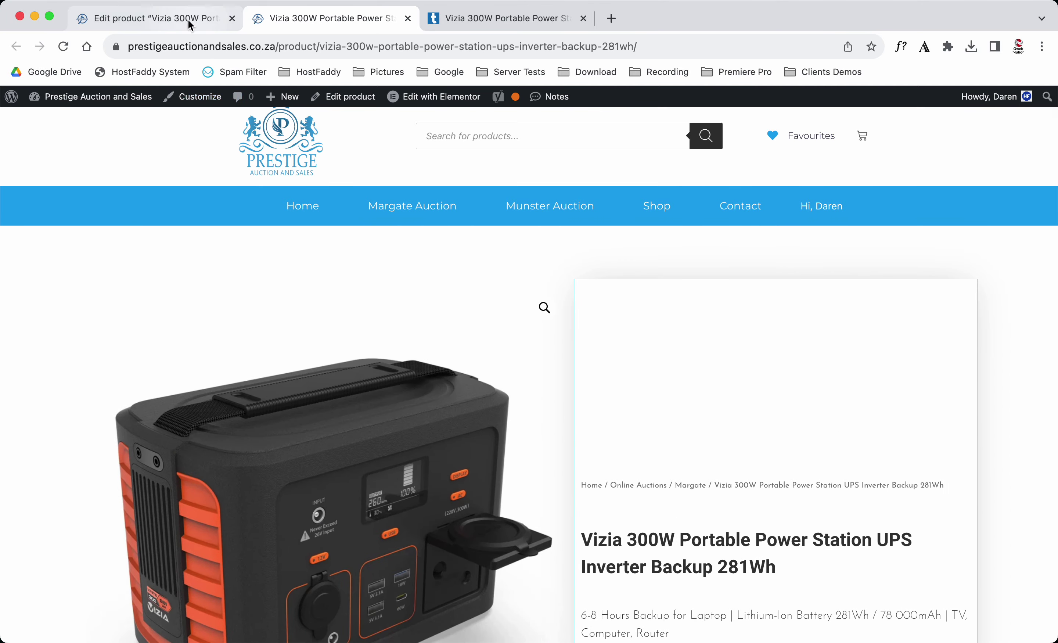
pyautogui.click(190, 21)
# - Set the Product data type to Auction
pyautogui.scroll(-12, 373, 437)
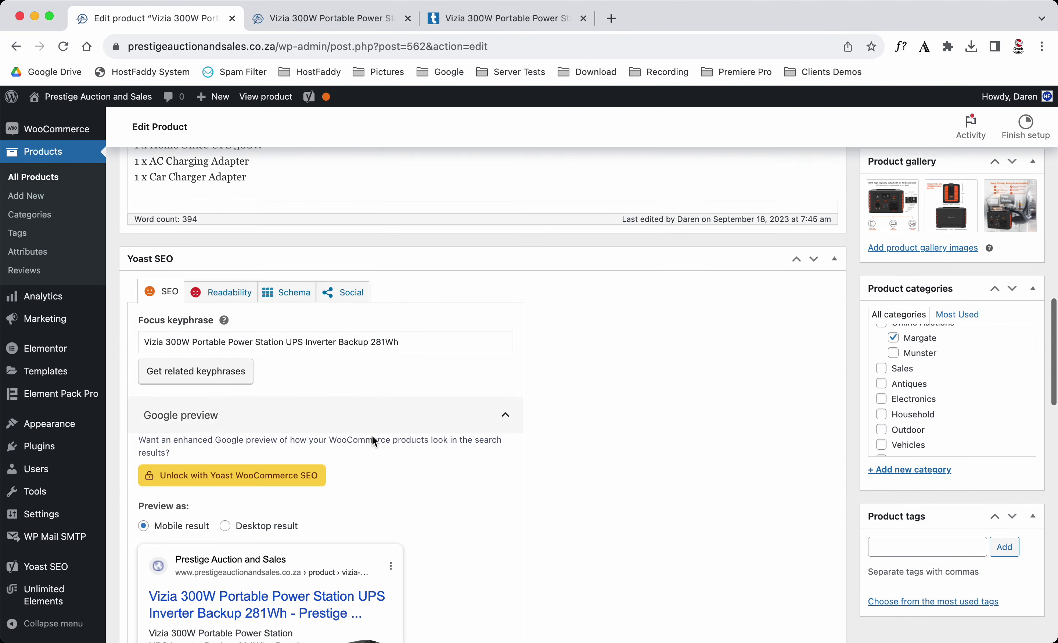
pyautogui.scroll(-15, 372, 435)
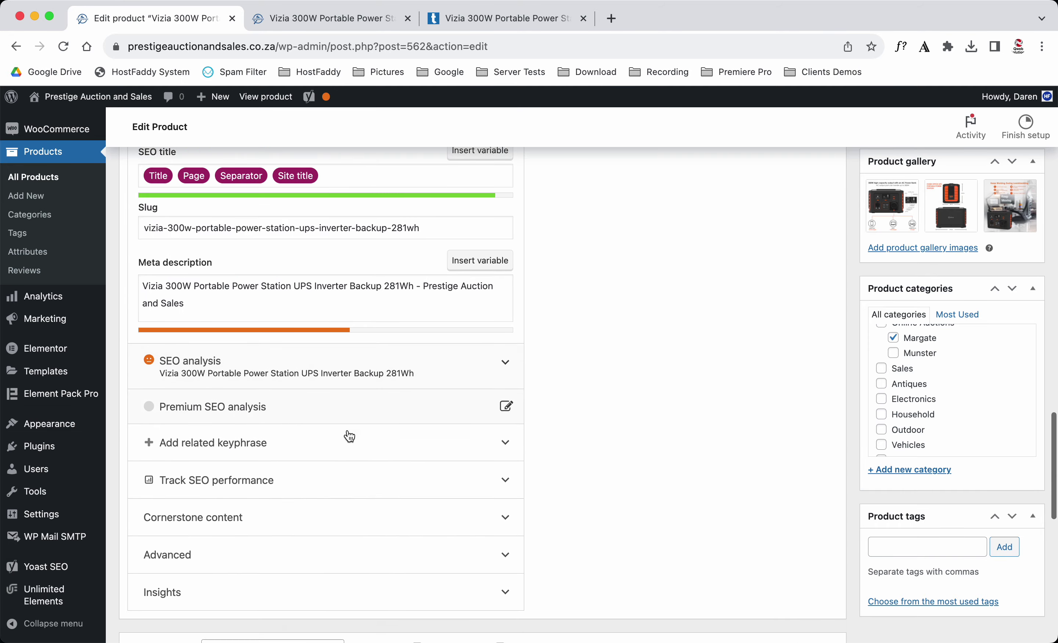
pyautogui.scroll(-10, 350, 436)
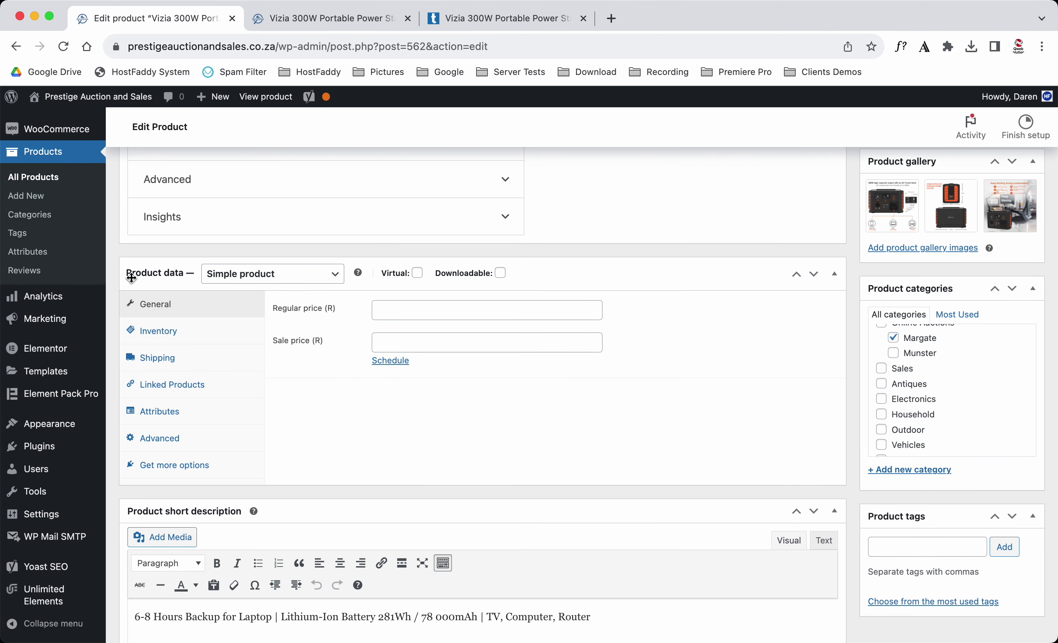
pyautogui.click(280, 274)
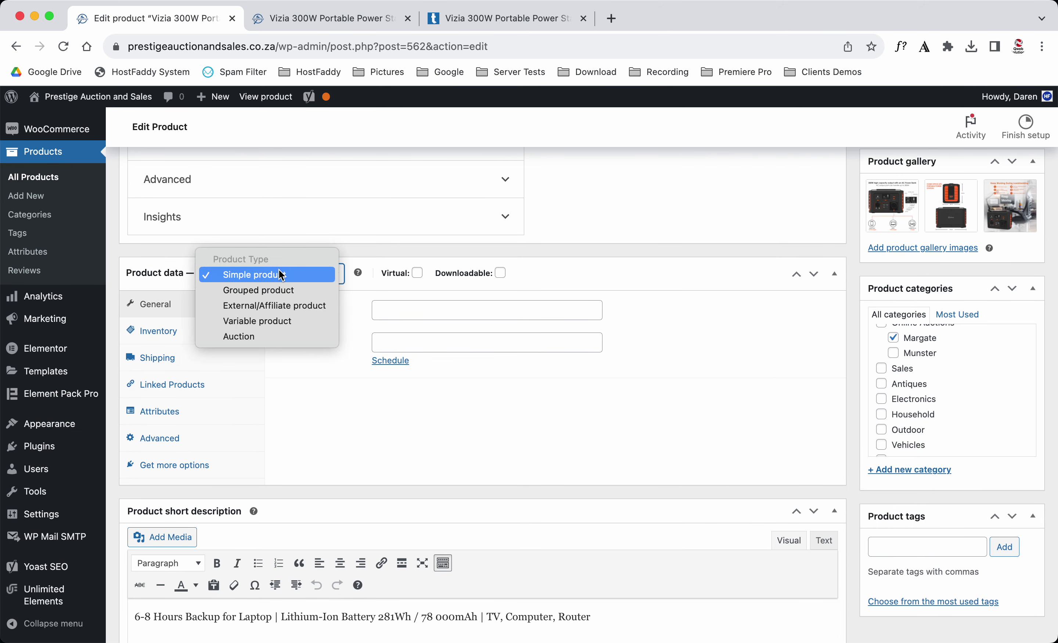
pyautogui.click(244, 336)
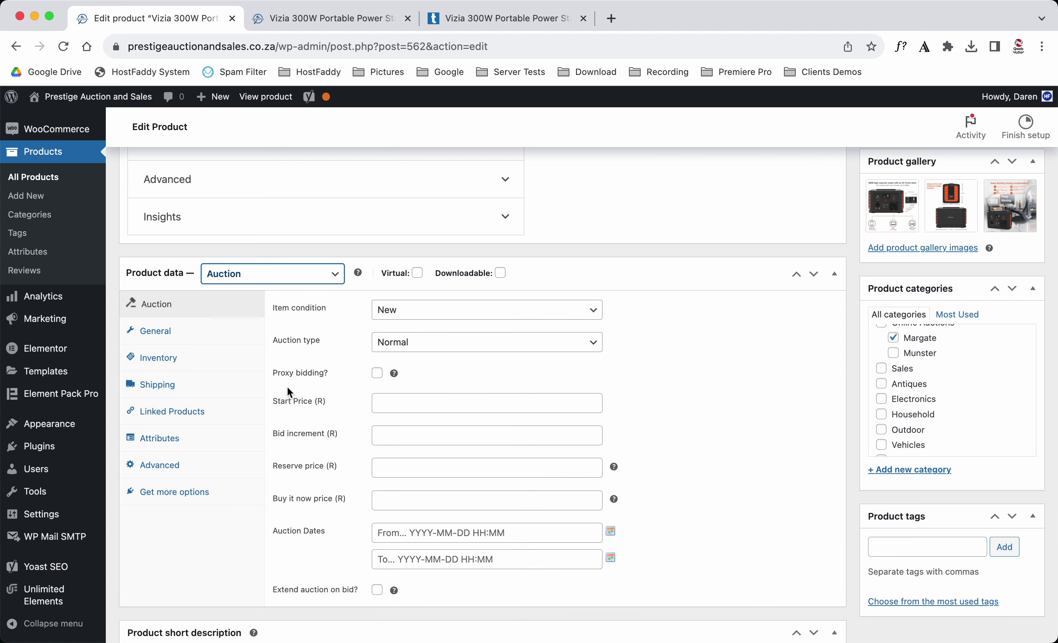
pyautogui.click(243, 275)
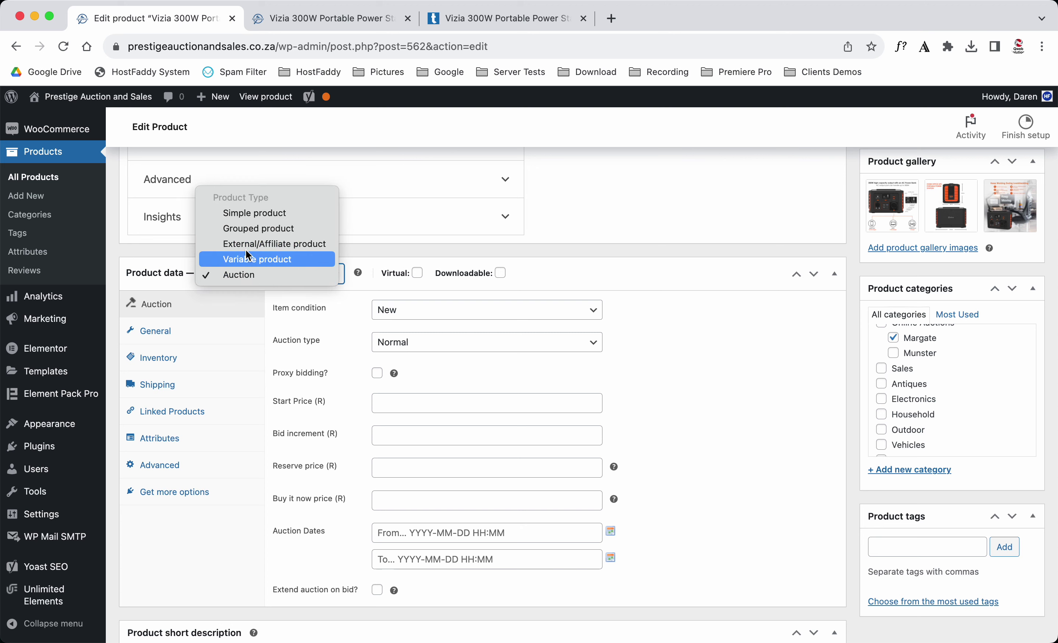
pyautogui.click(261, 214)
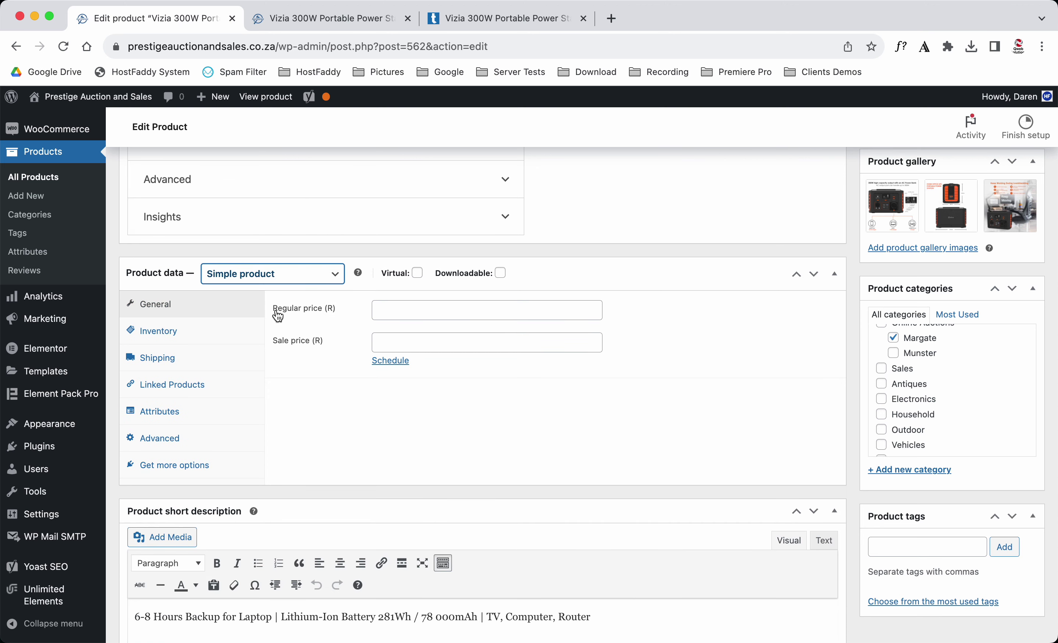
pyautogui.click(334, 274)
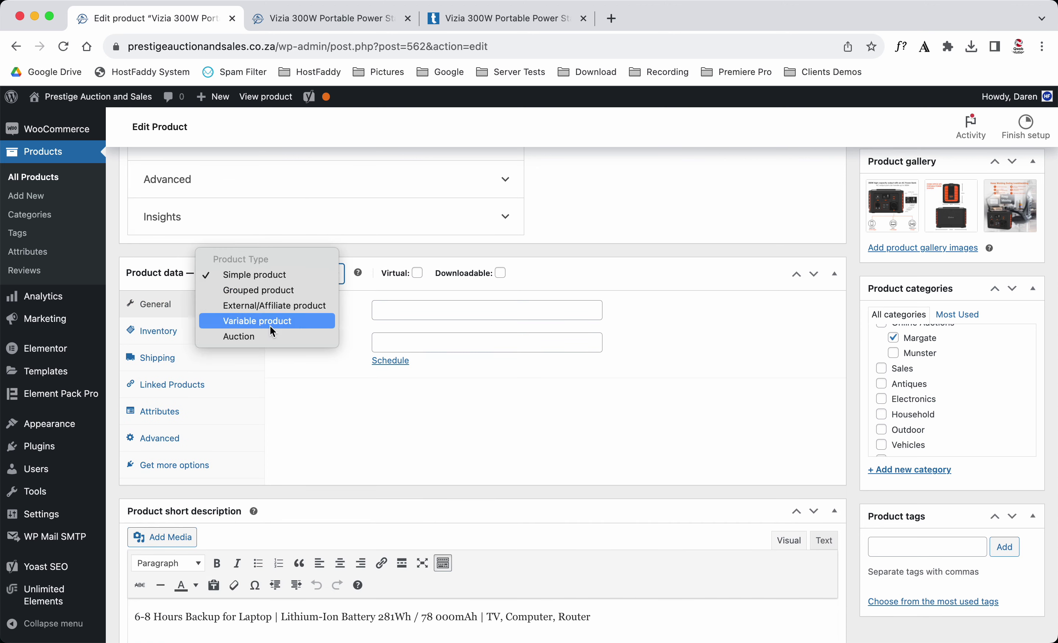
pyautogui.click(259, 336)
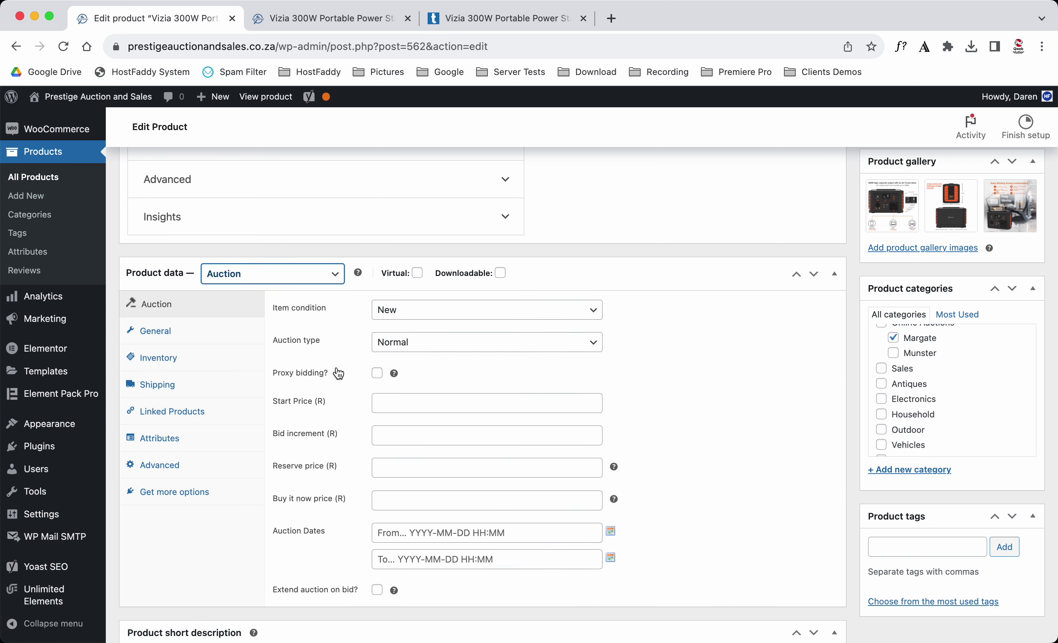
# - Keep item condition New and auction type Normal
pyautogui.click(410, 316)
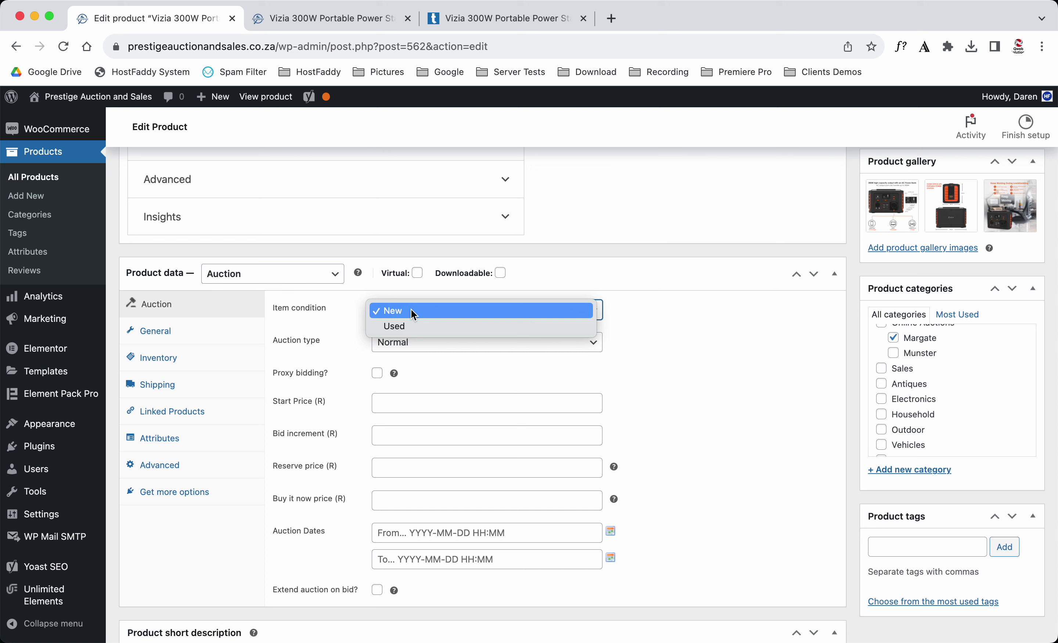
pyautogui.click(410, 310)
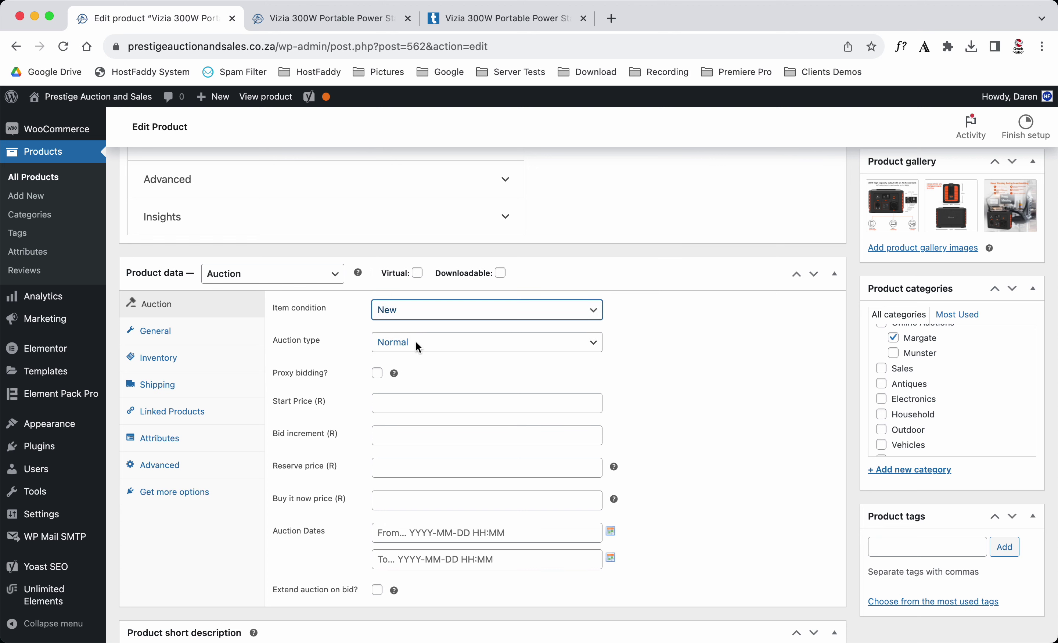
pyautogui.click(417, 345)
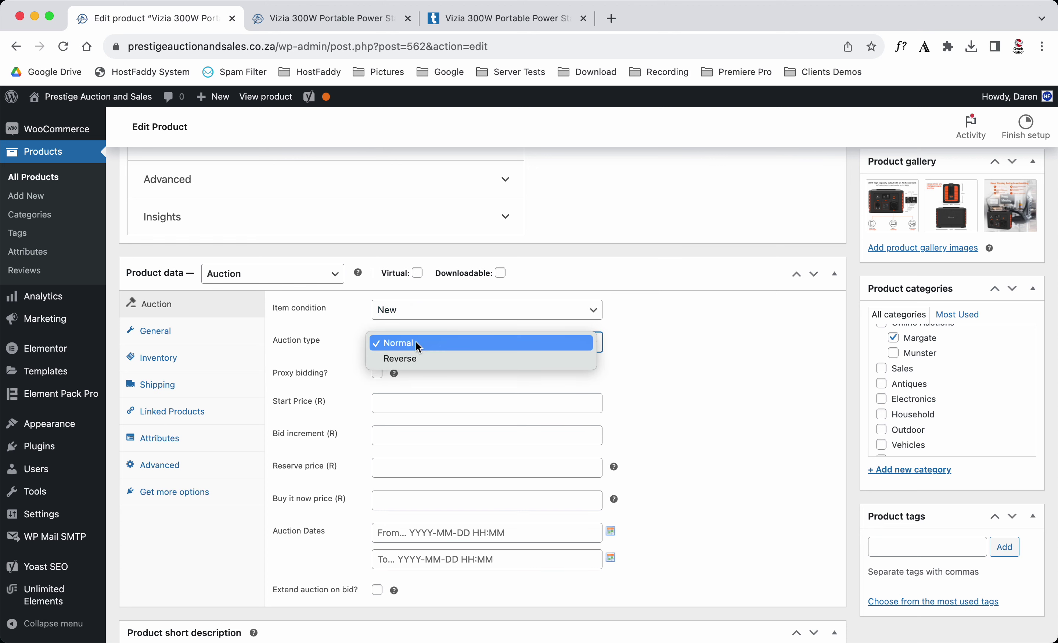
pyautogui.click(422, 349)
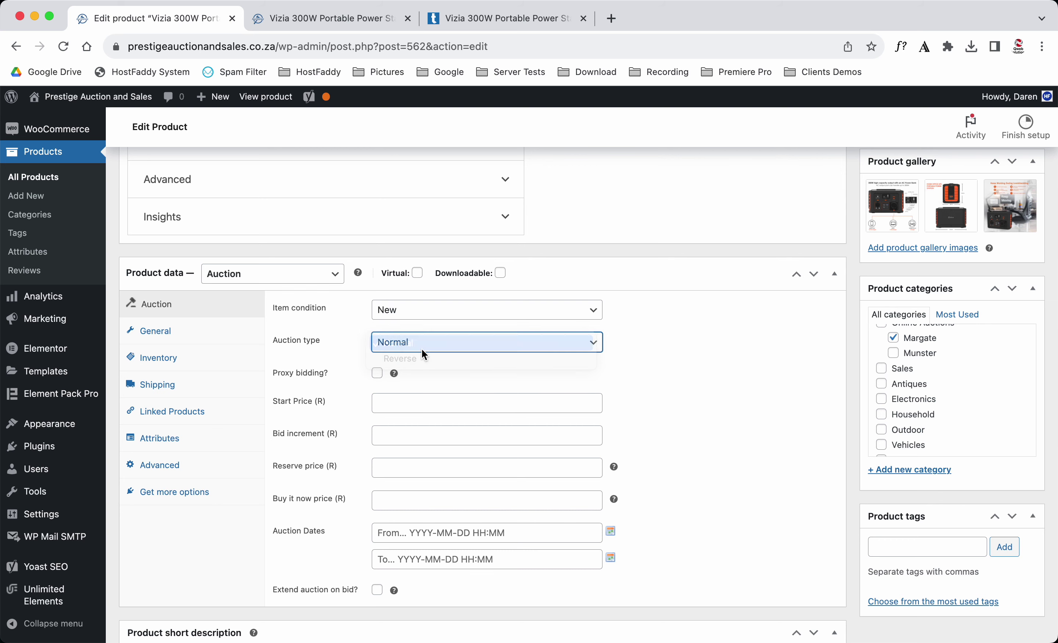
pyautogui.click(399, 405)
# - Check the struck-out R 7,000 original price on the Takealot listing
pyautogui.click(506, 19)
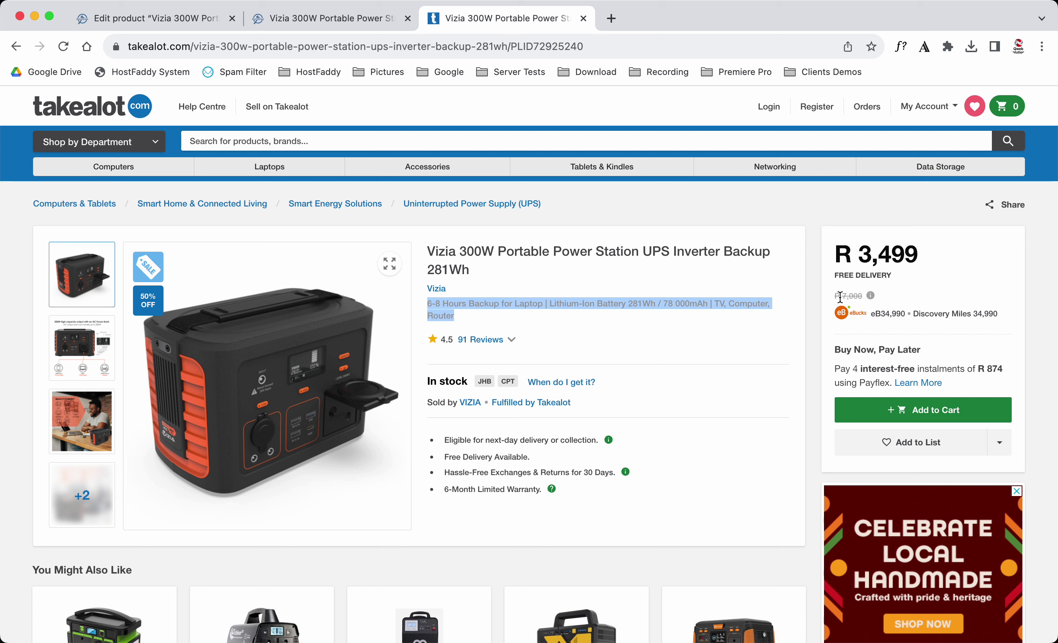
pyautogui.moveTo(840, 297); pyautogui.dragTo(866, 297)
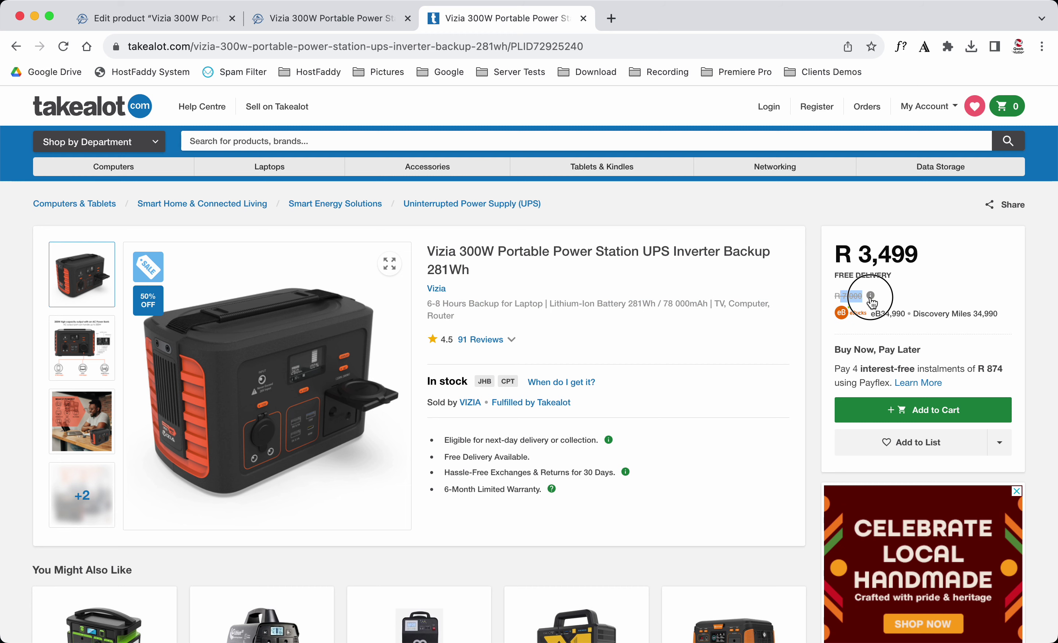
pyautogui.click(336, 27)
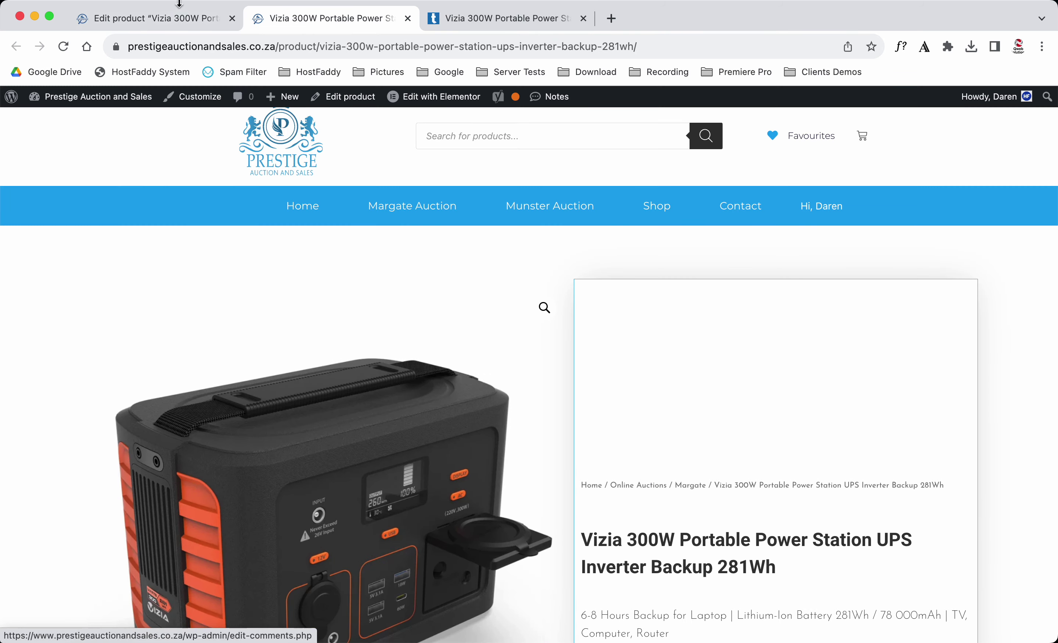
pyautogui.click(180, 22)
# - Enter auction pricing: start 3000, bid increment 200, reserve 4000, buy-it-now 7000
pyautogui.scroll(-3, 326, 328)
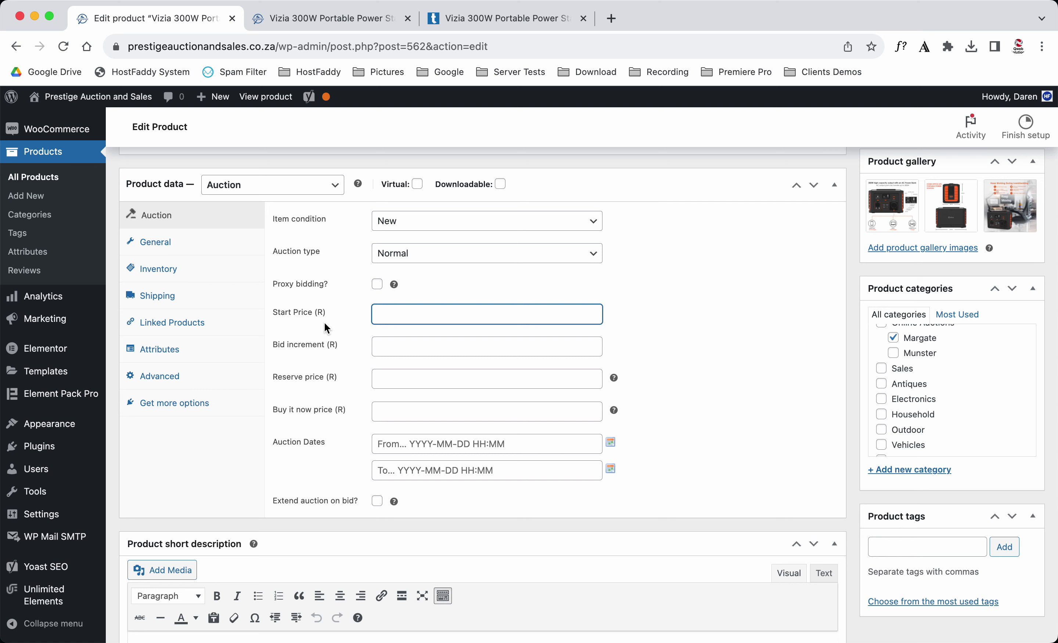
pyautogui.write('3000')
pyautogui.click(402, 346)
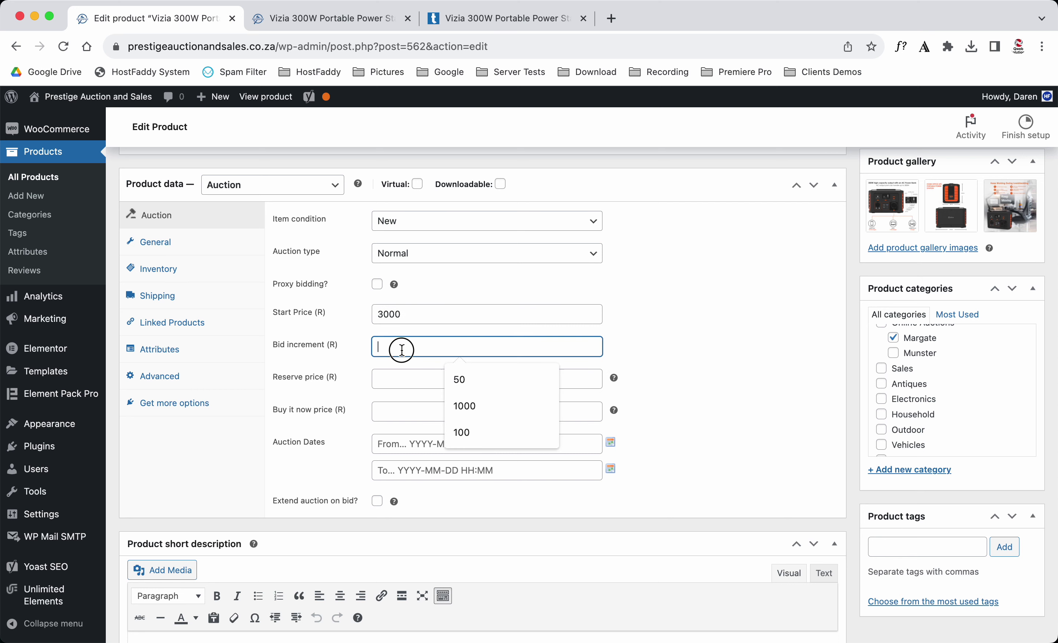
pyautogui.write('200')
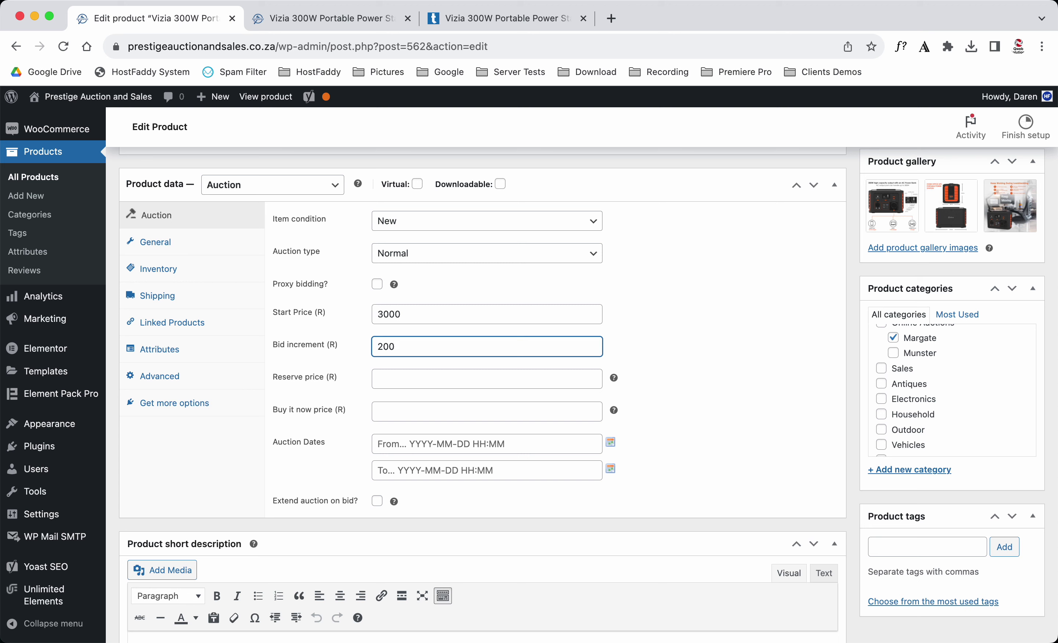
pyautogui.click(404, 378)
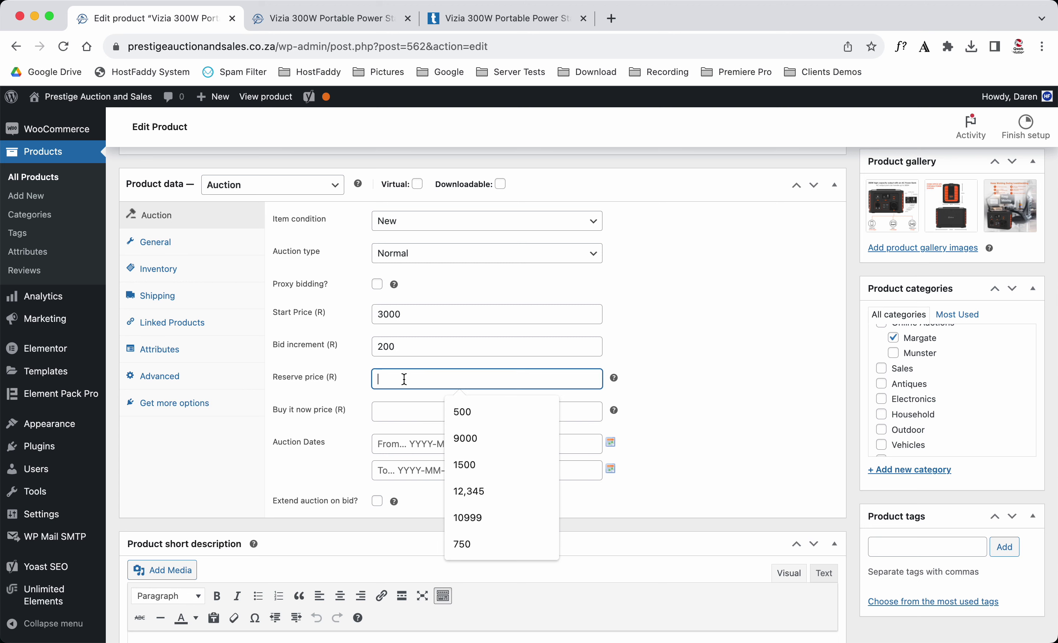
pyautogui.write('4000')
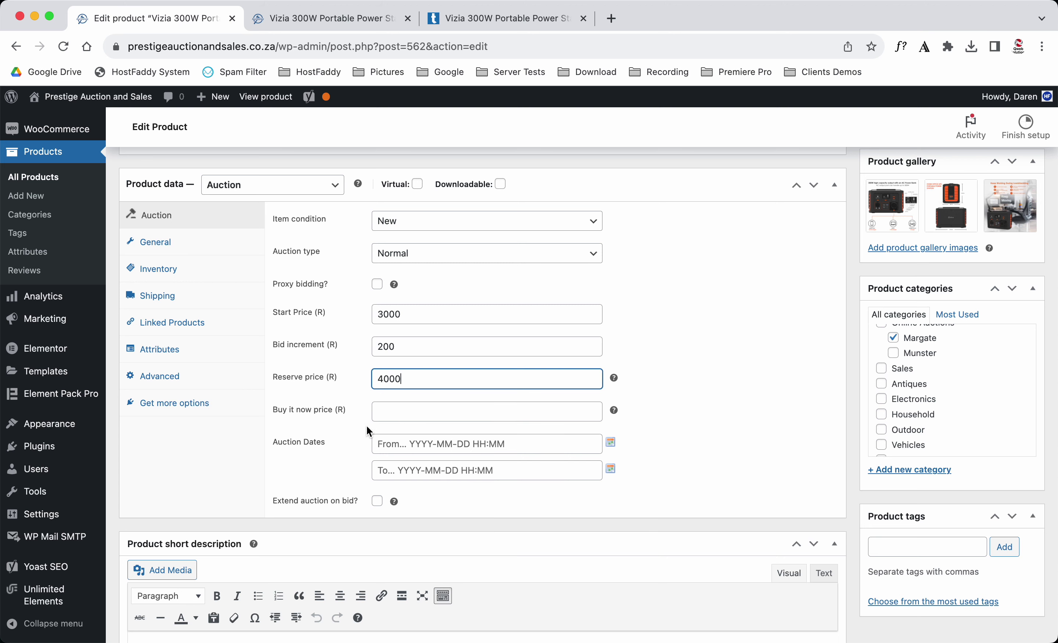
pyautogui.click(381, 414)
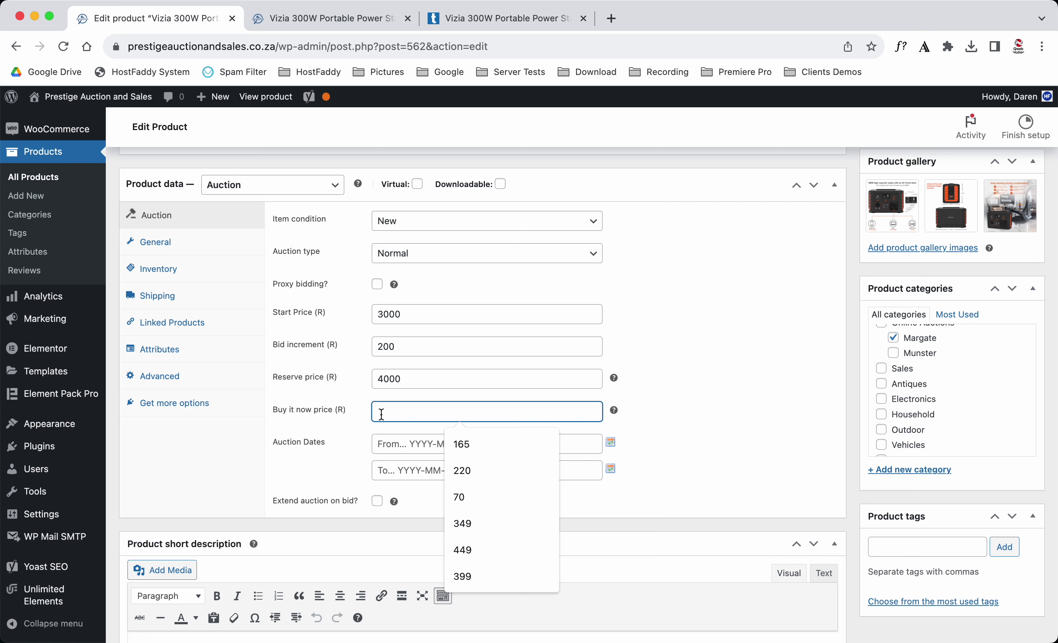
pyautogui.write('7000')
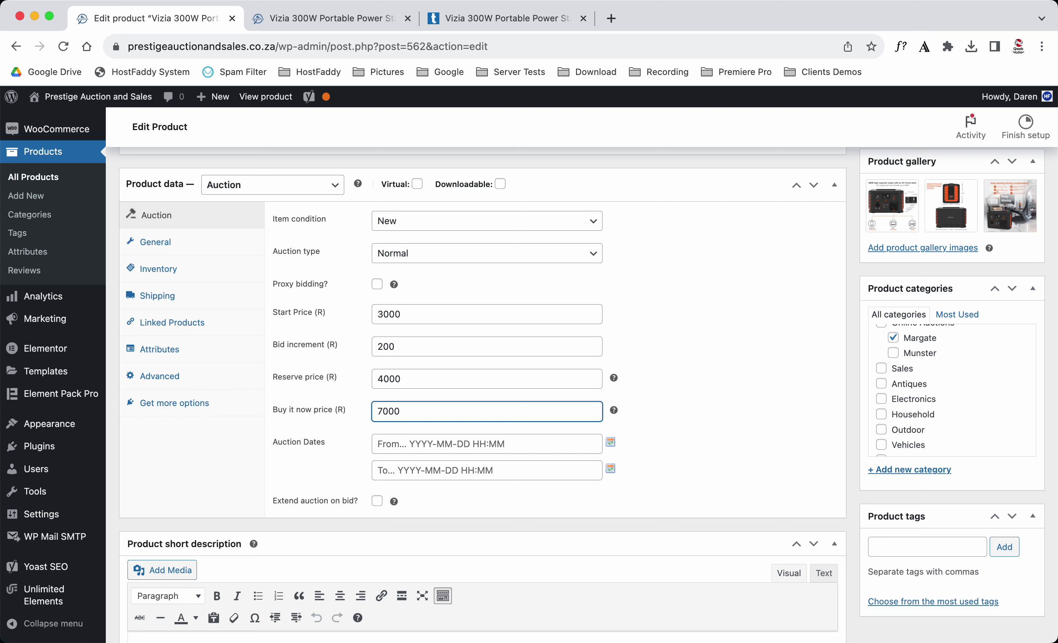
# - Set the auction start date to 19 September 2023 at 07:30
pyautogui.scroll(-3, 315, 435)
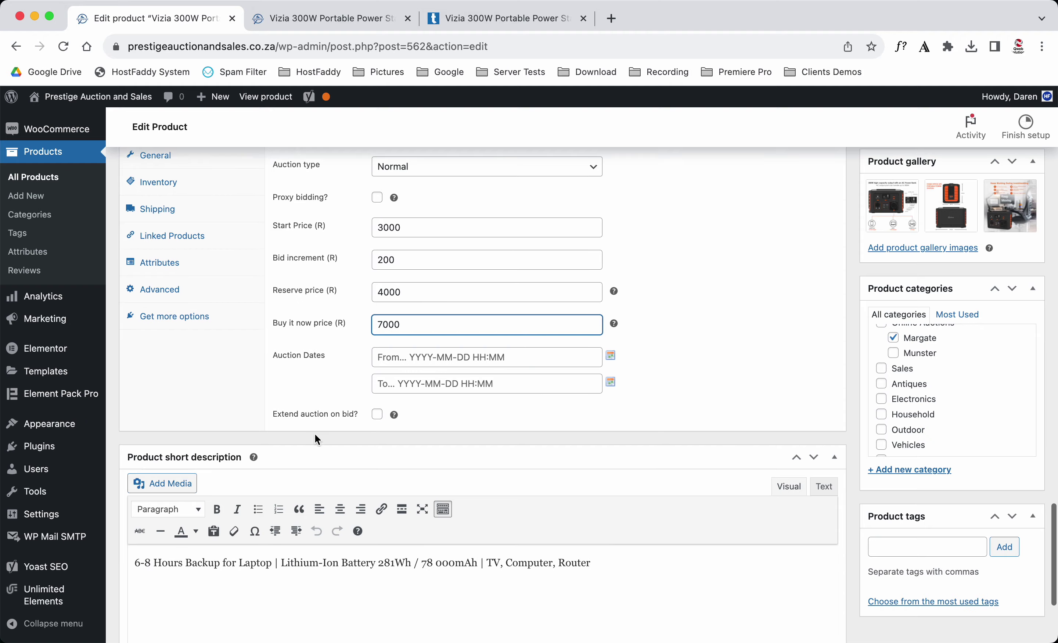
pyautogui.click(387, 325)
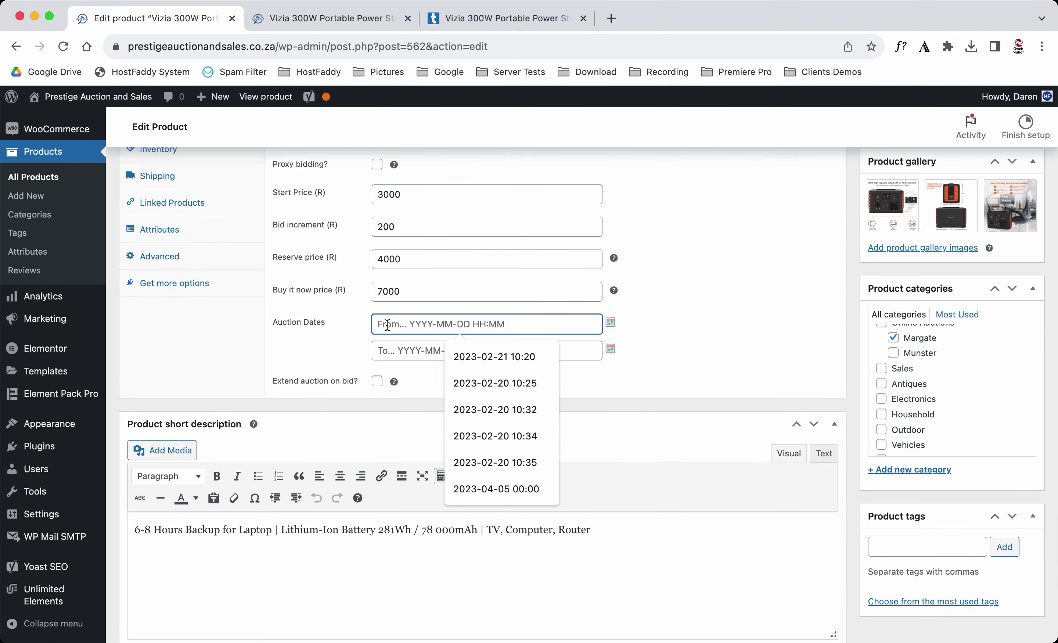
pyautogui.click(612, 326)
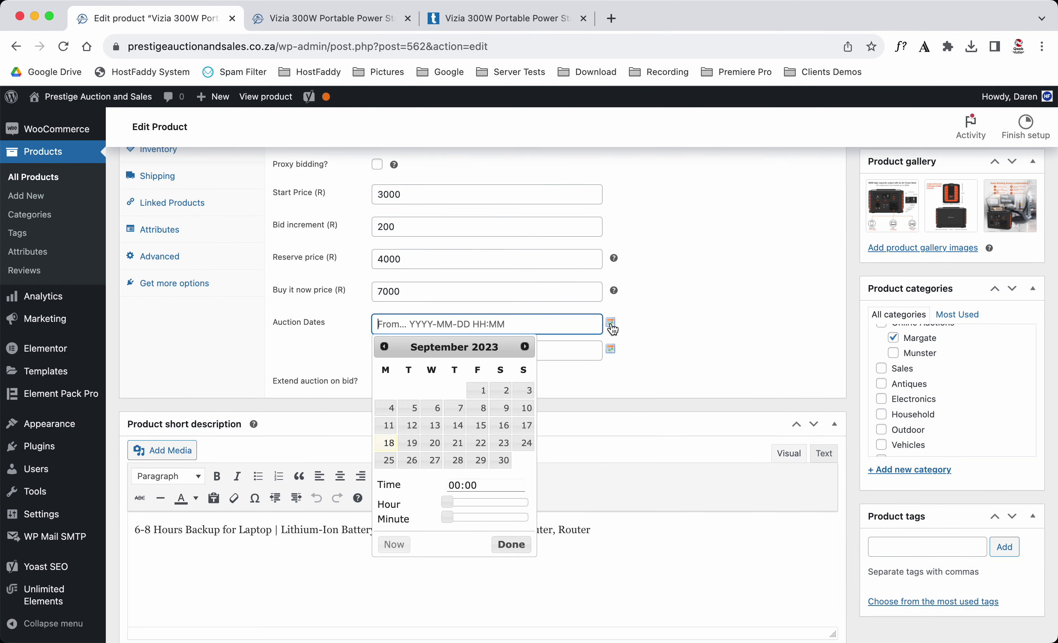
pyautogui.click(411, 447)
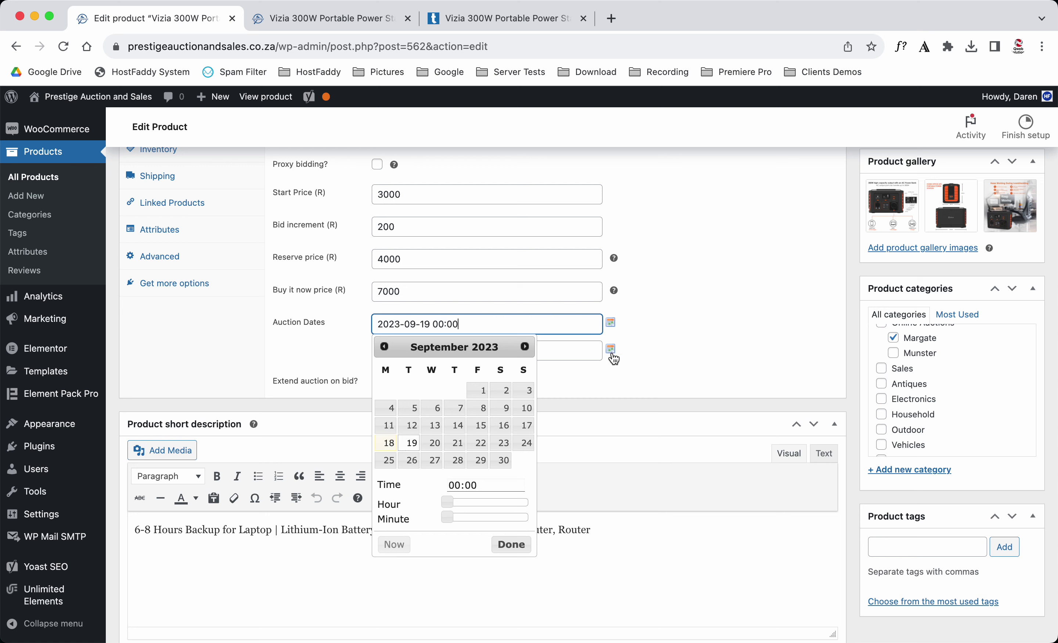
pyautogui.moveTo(446, 502); pyautogui.dragTo(491, 517)
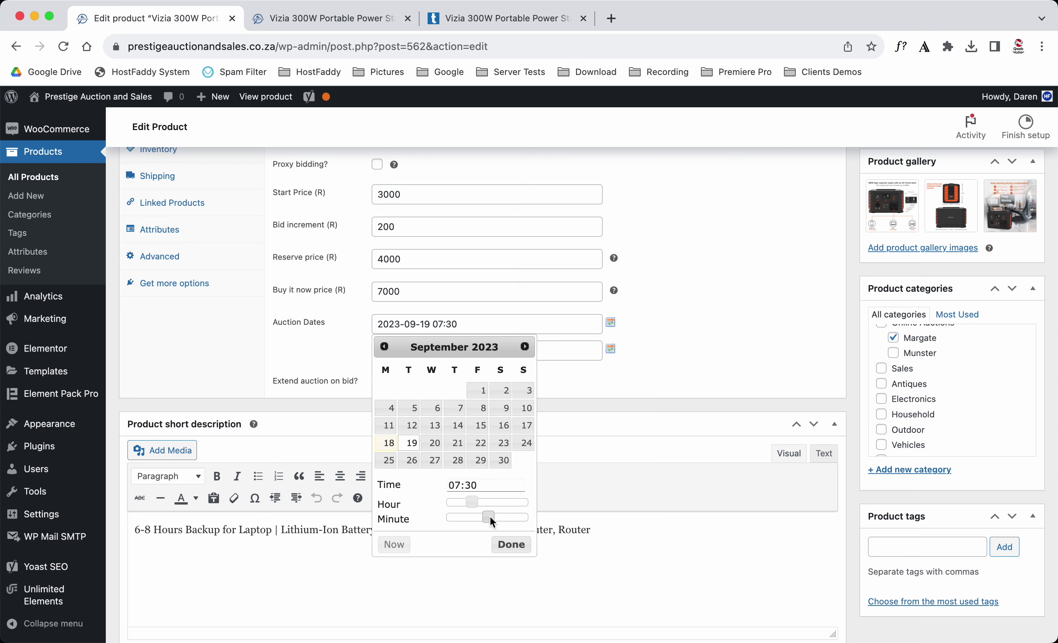
pyautogui.click(508, 544)
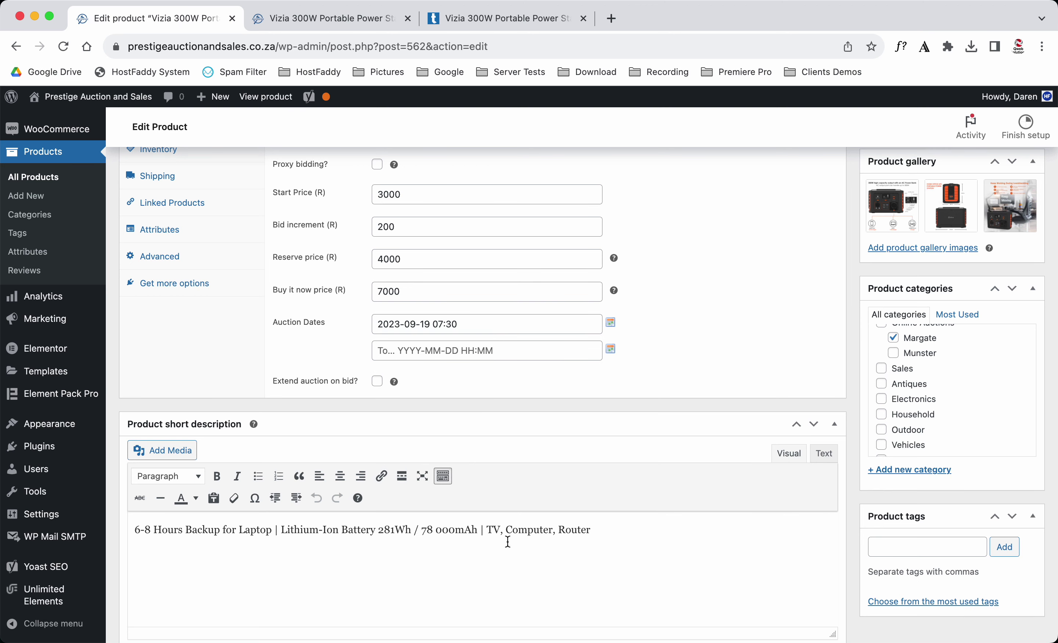
# - Set the auction end date to 30 September 2023 at 18:00
pyautogui.click(611, 351)
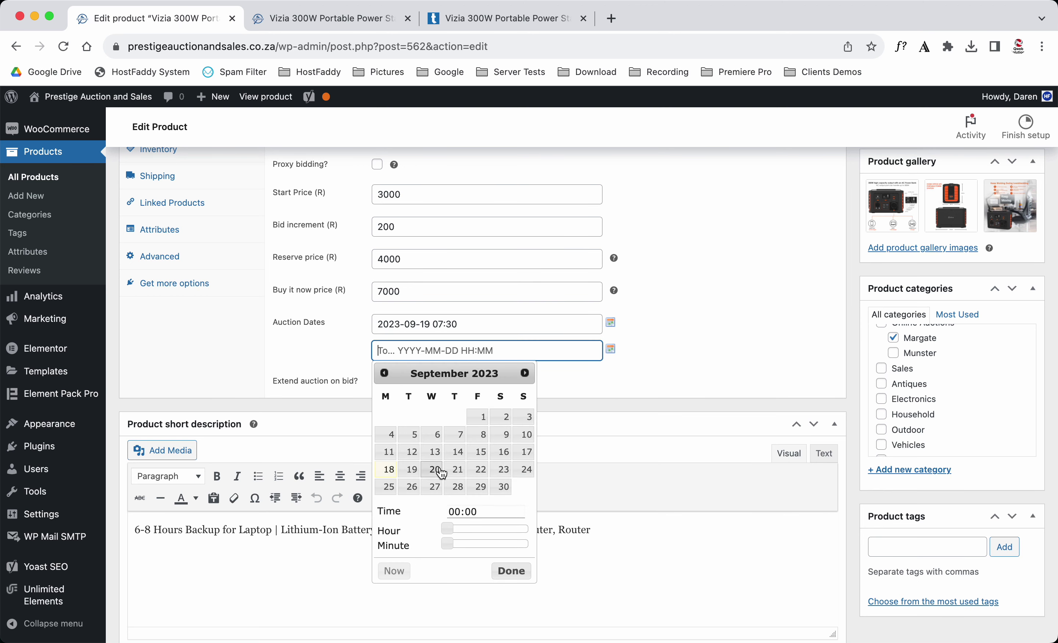
pyautogui.click(505, 488)
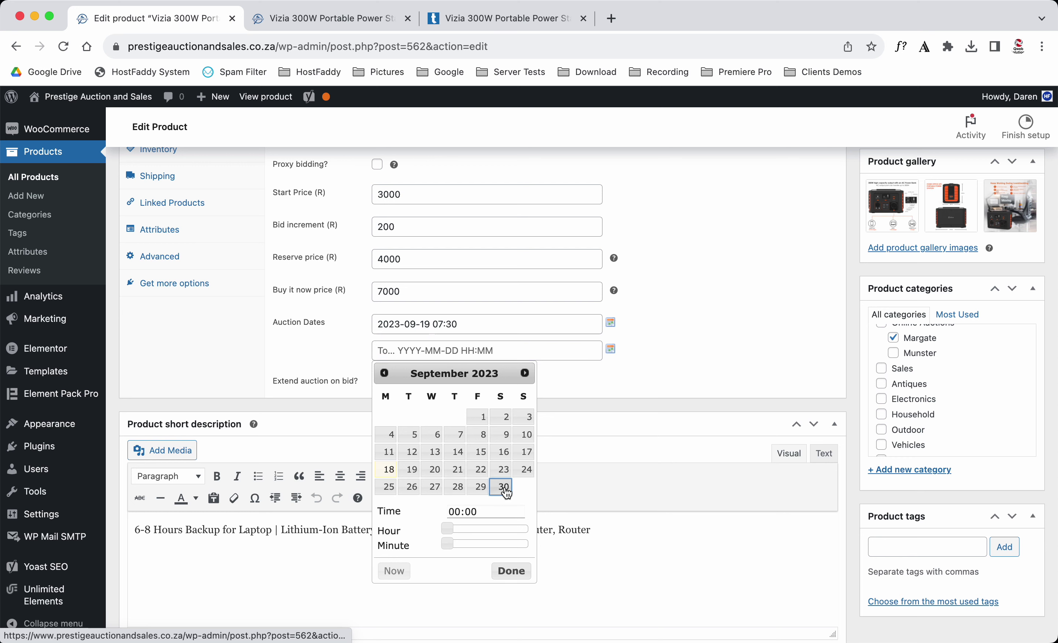
pyautogui.moveTo(446, 529); pyautogui.dragTo(510, 532)
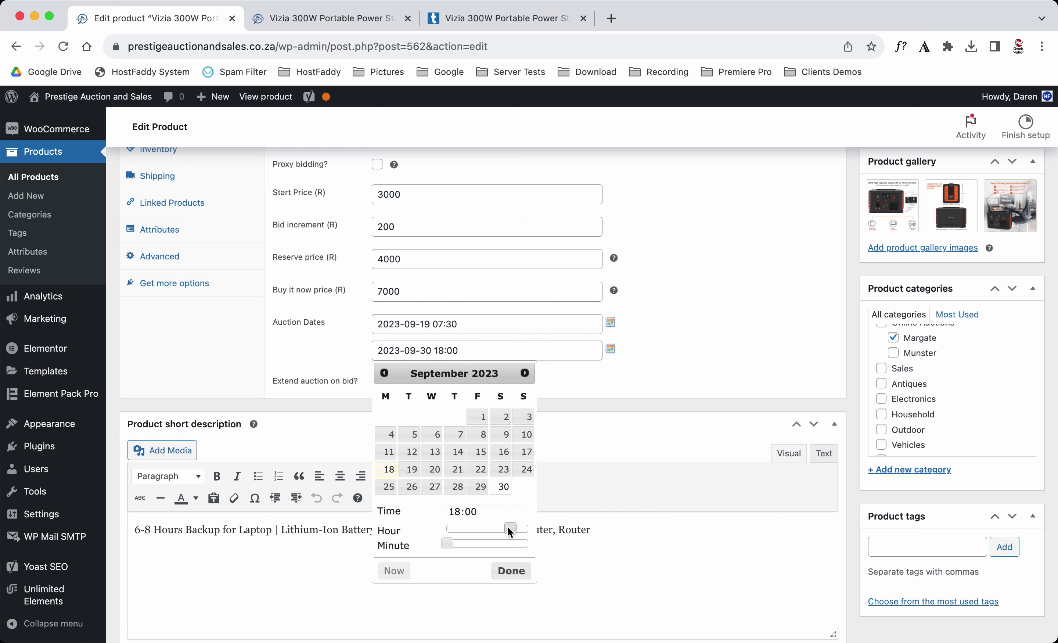
pyautogui.click(512, 571)
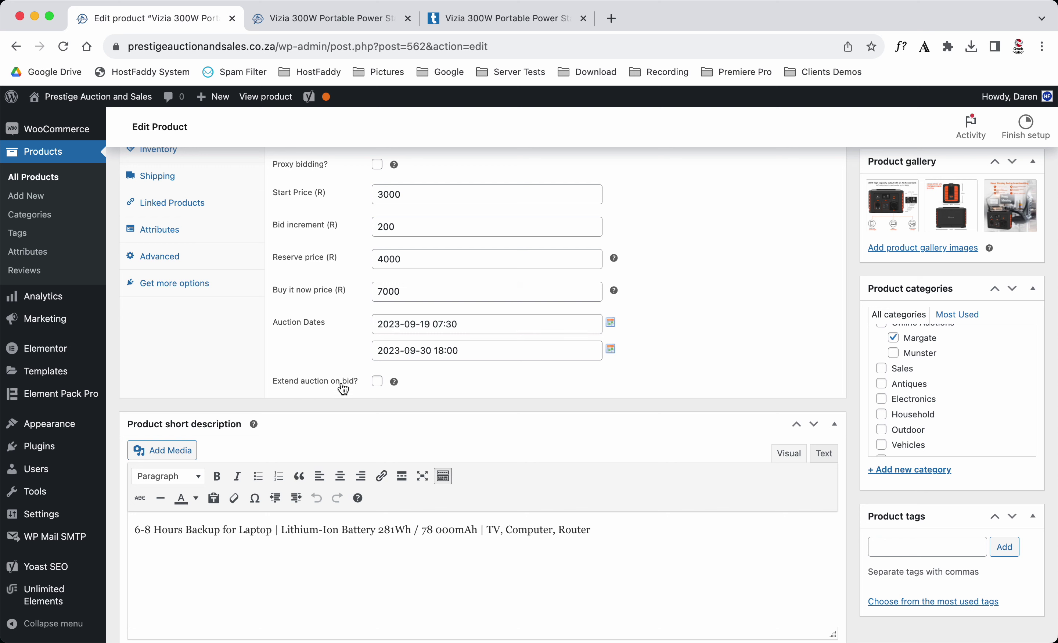
# - Enable 'Extend auction on bid?' and move a trial 240 into the extend-for field
pyautogui.click(377, 383)
pyautogui.scroll(-2, 337, 383)
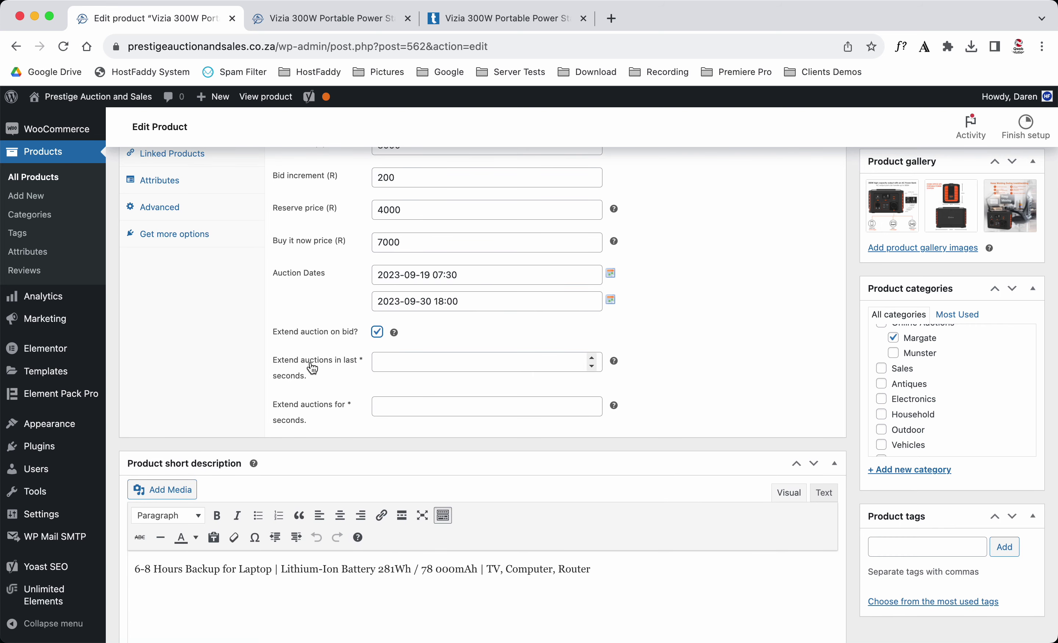
pyautogui.click(388, 365)
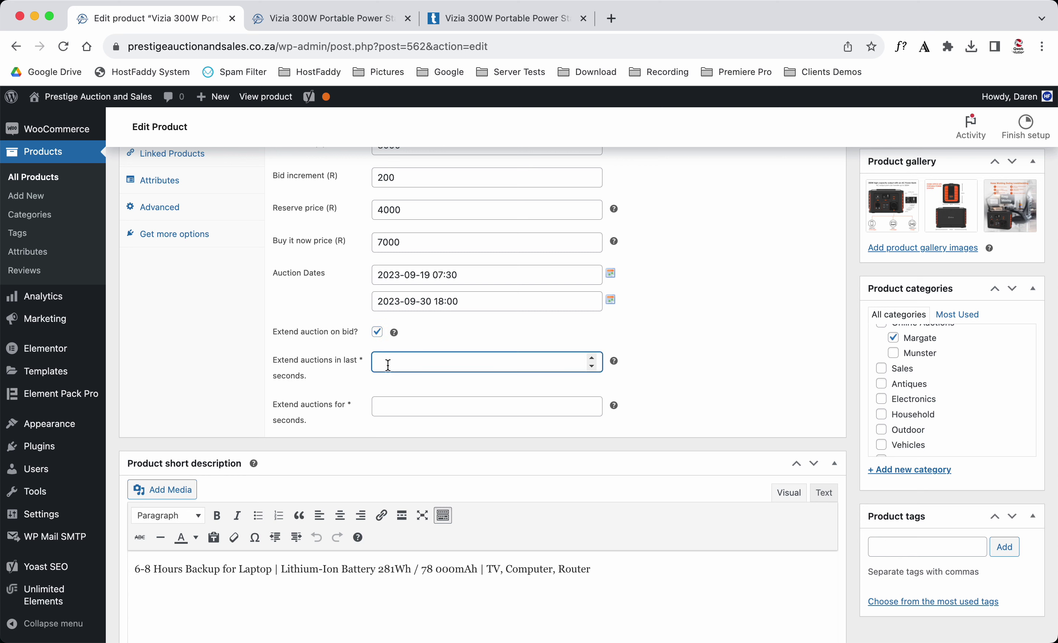
pyautogui.write('120')
pyautogui.press('BackSpace')
pyautogui.press('BackSpace')
pyautogui.press('BackSpace')
pyautogui.write('240')
pyautogui.moveTo(406, 366); pyautogui.dragTo(350, 361)
pyautogui.hotkey('ctrl', 'c')
pyautogui.press('BackSpace')
pyautogui.click(380, 407)
pyautogui.hotkey('ctrl', 'v')
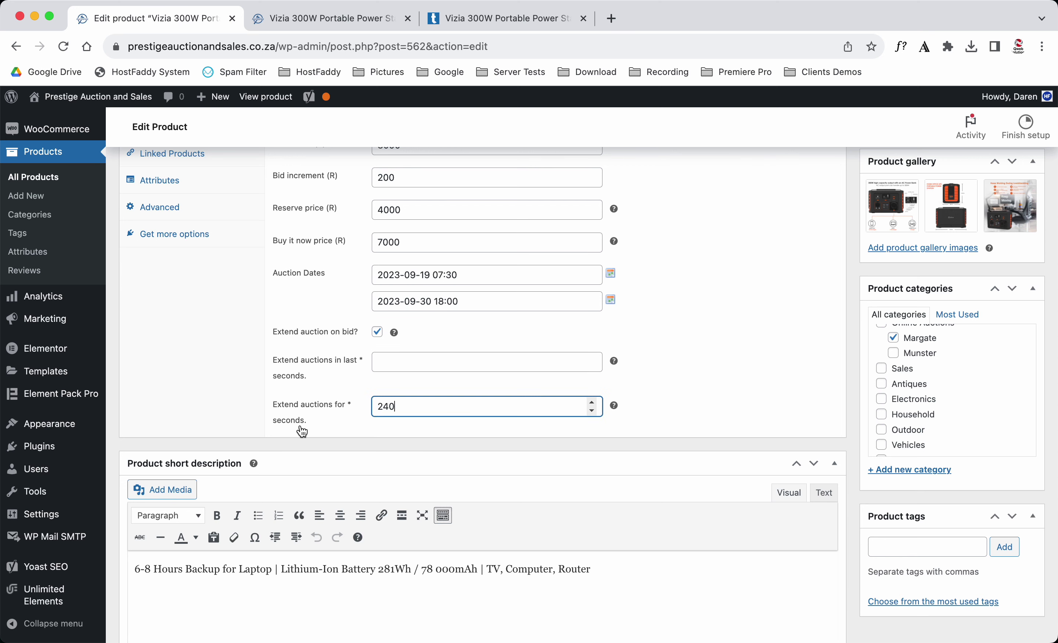
# - Set 'Extend auctions in last' to 15 and 'Extend auctions for' to 380 seconds
pyautogui.click(384, 362)
pyautogui.write('30')
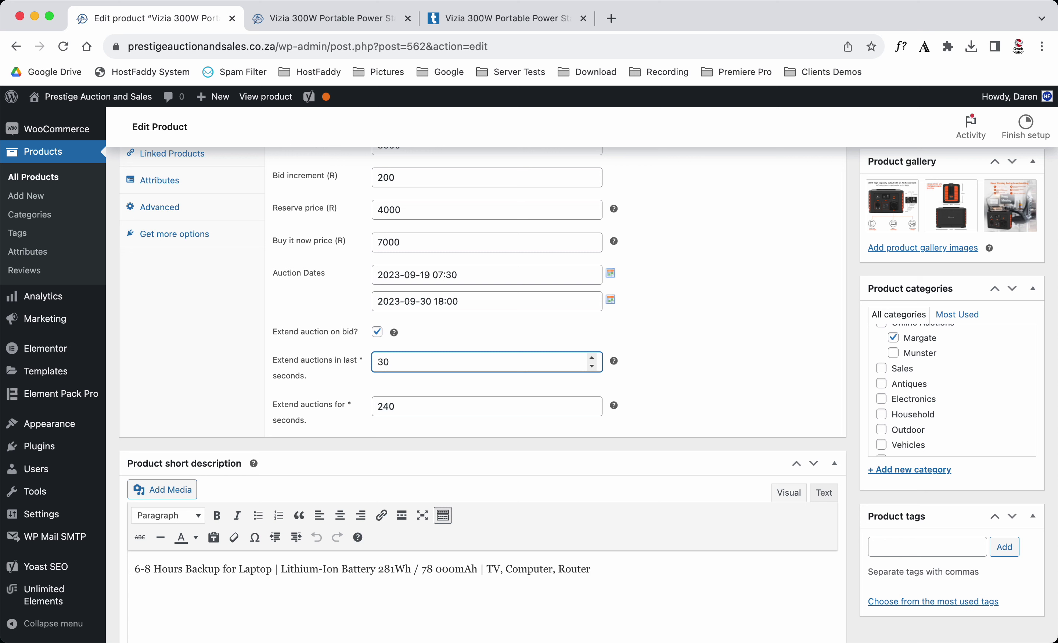
pyautogui.press('BackSpace')
pyautogui.press('BackSpace')
pyautogui.write('15')
pyautogui.press('Tab')
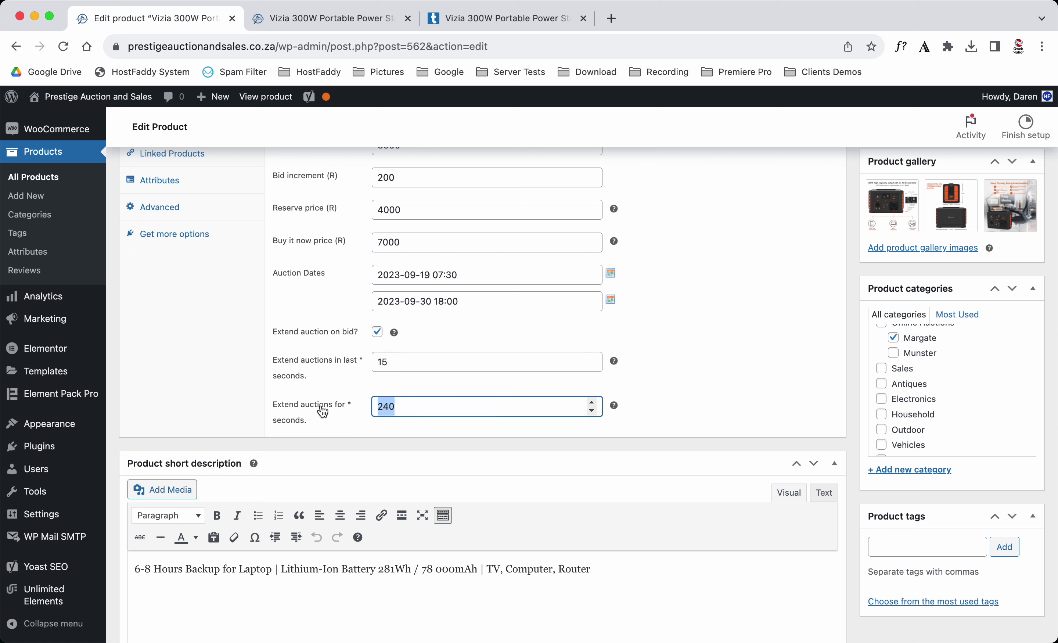
pyautogui.write('380')
pyautogui.scroll(3, 668, 384)
# - Update the product and confirm the storefront page shows a R3000,00 starting bid
pyautogui.scroll(20, 668, 384)
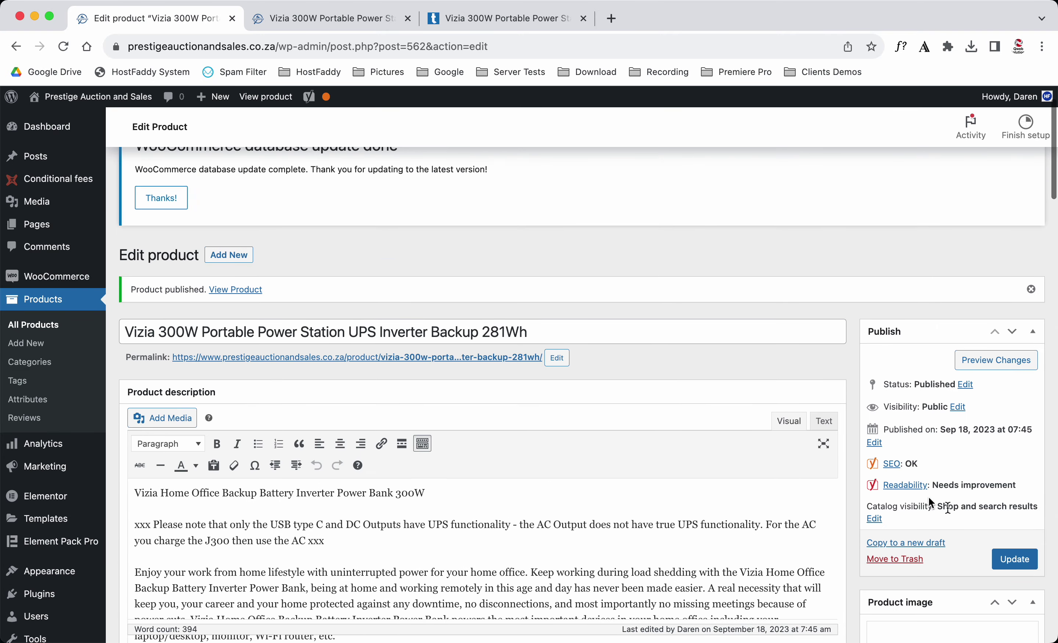
pyautogui.click(1017, 559)
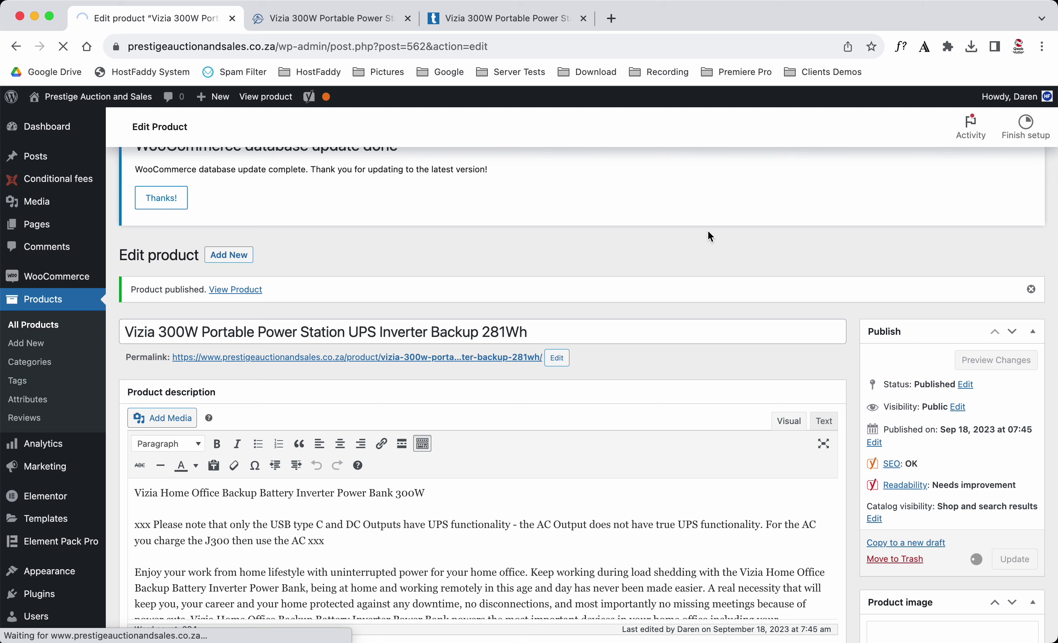
pyautogui.click(361, 20)
pyautogui.press('super+r')
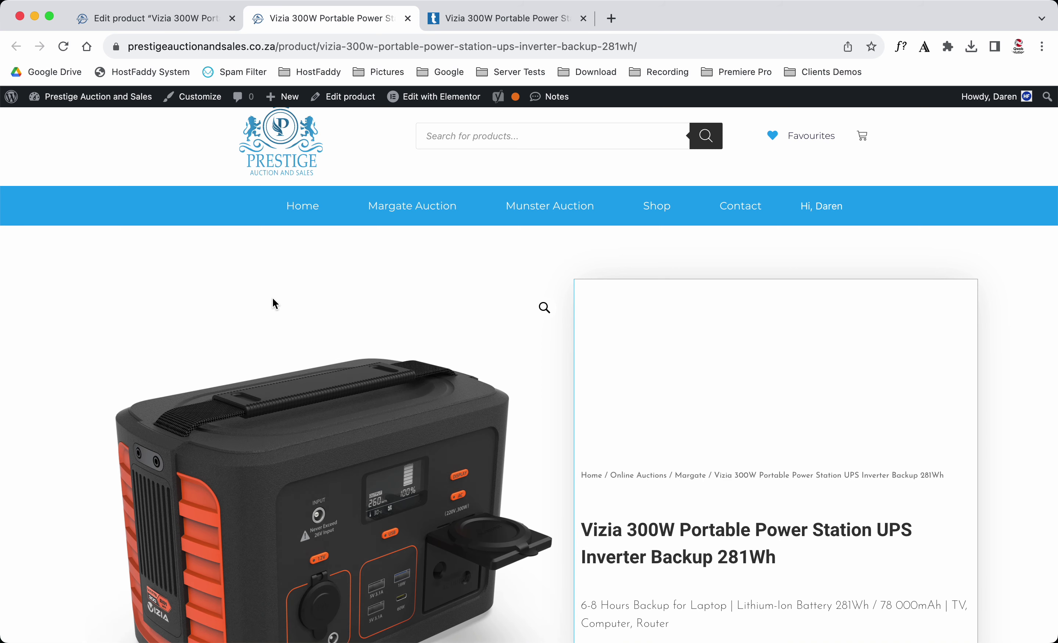
pyautogui.scroll(-8, 298, 342)
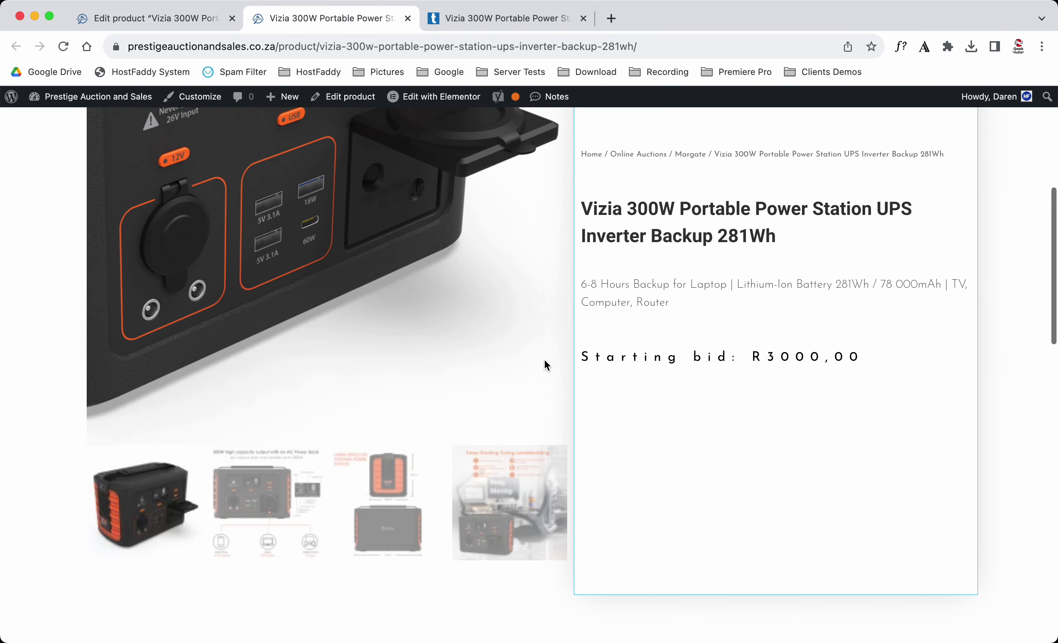
pyautogui.moveTo(580, 360); pyautogui.dragTo(853, 360)
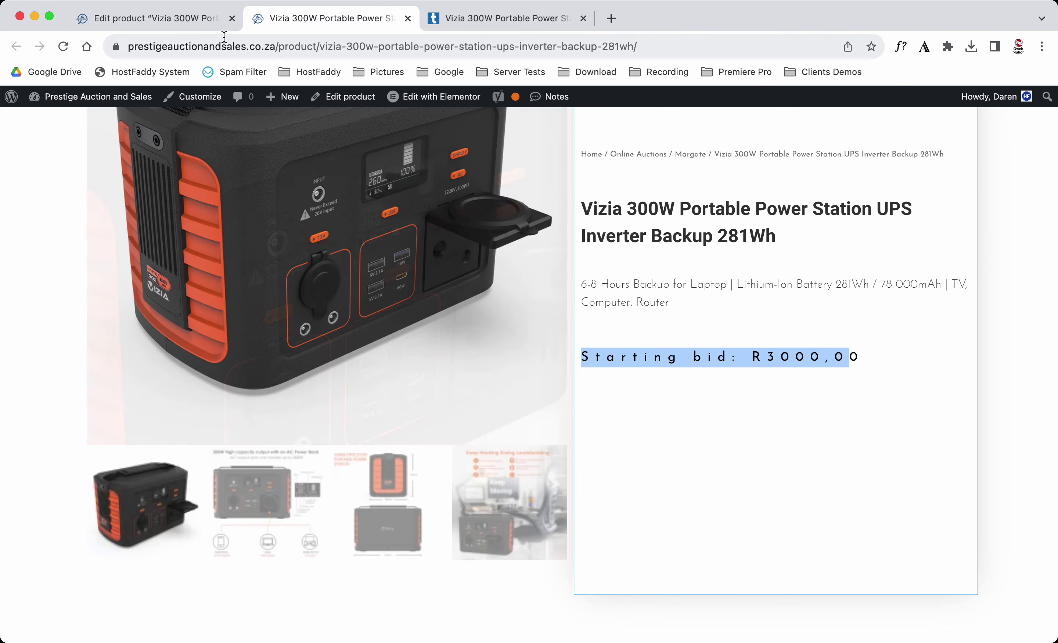
pyautogui.click(174, 17)
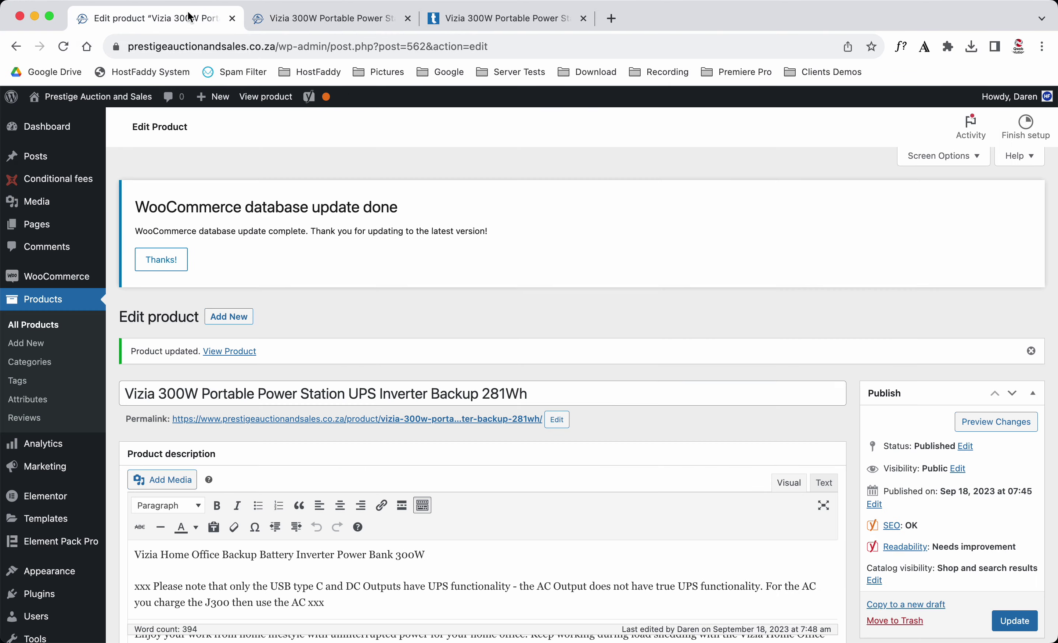
pyautogui.scroll(-8, 321, 386)
pyautogui.scroll(-20, 323, 389)
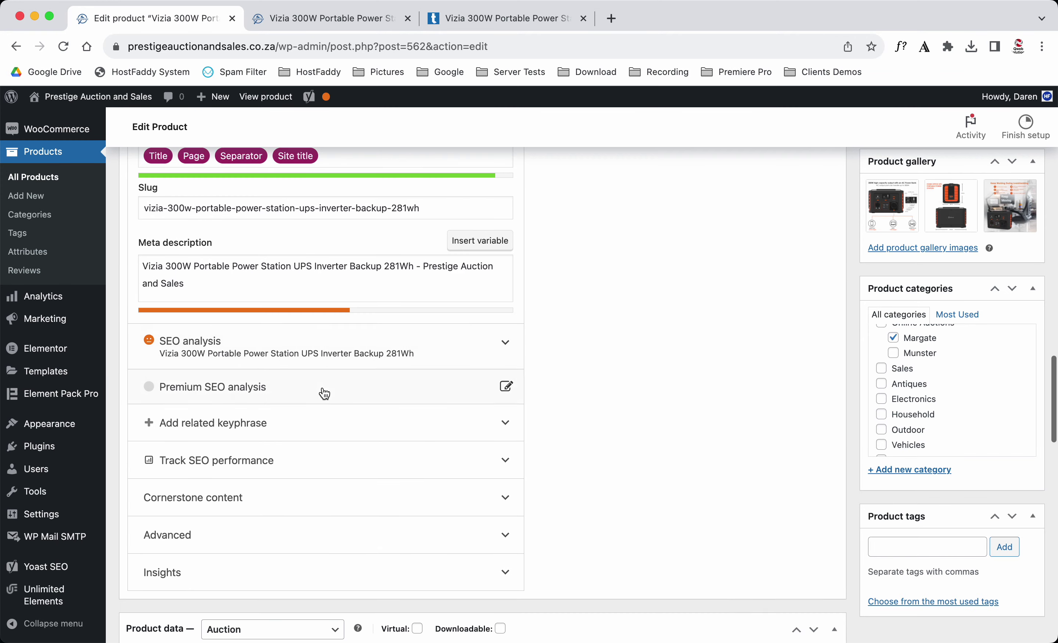
pyautogui.scroll(-4, 323, 387)
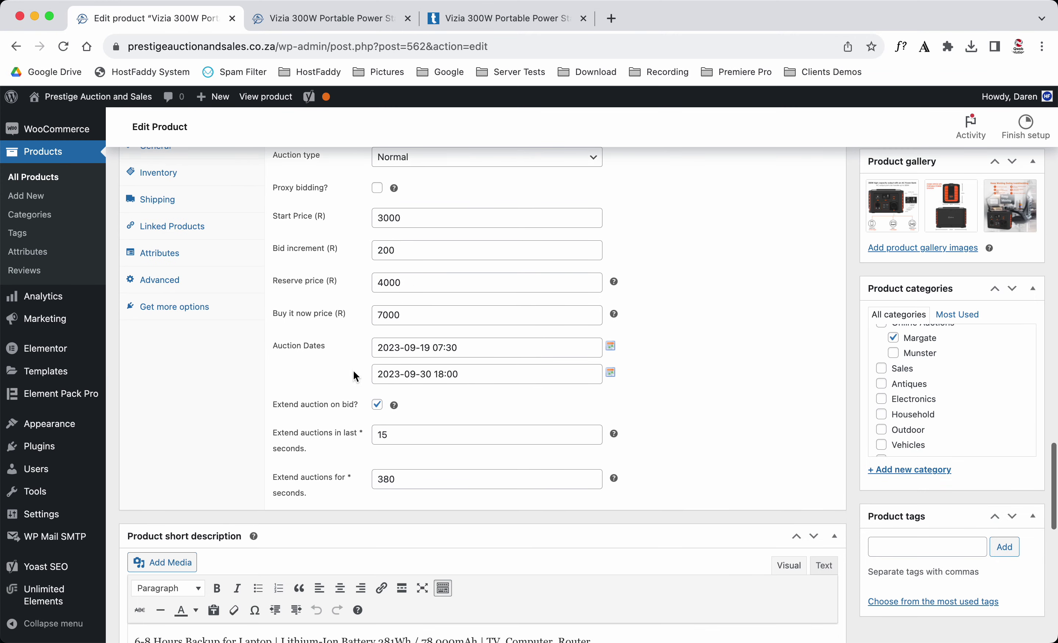
pyautogui.click(611, 348)
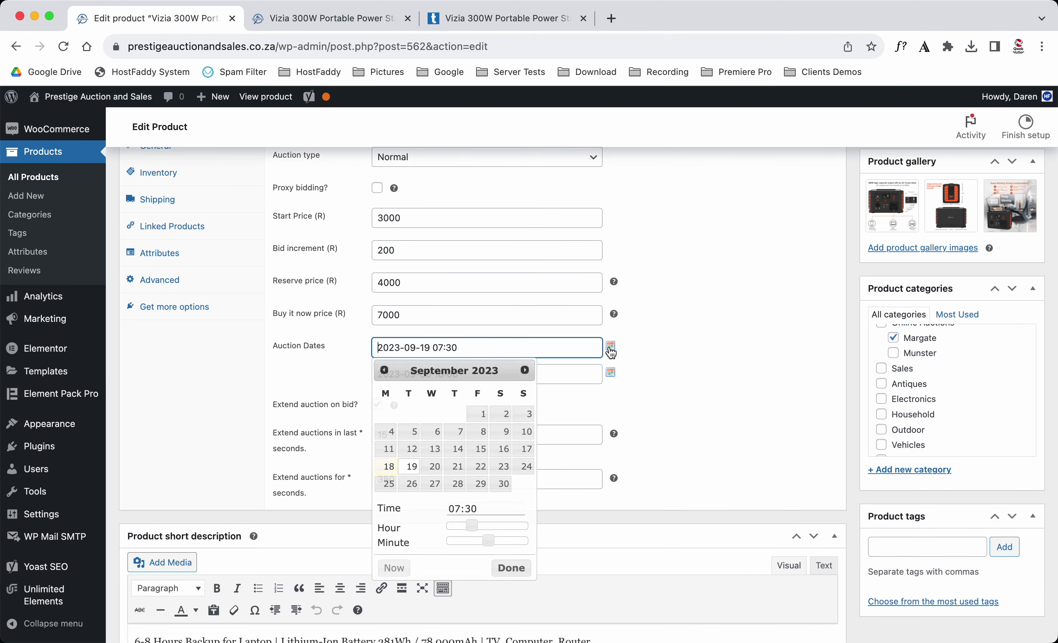
pyautogui.click(394, 569)
pyautogui.click(703, 409)
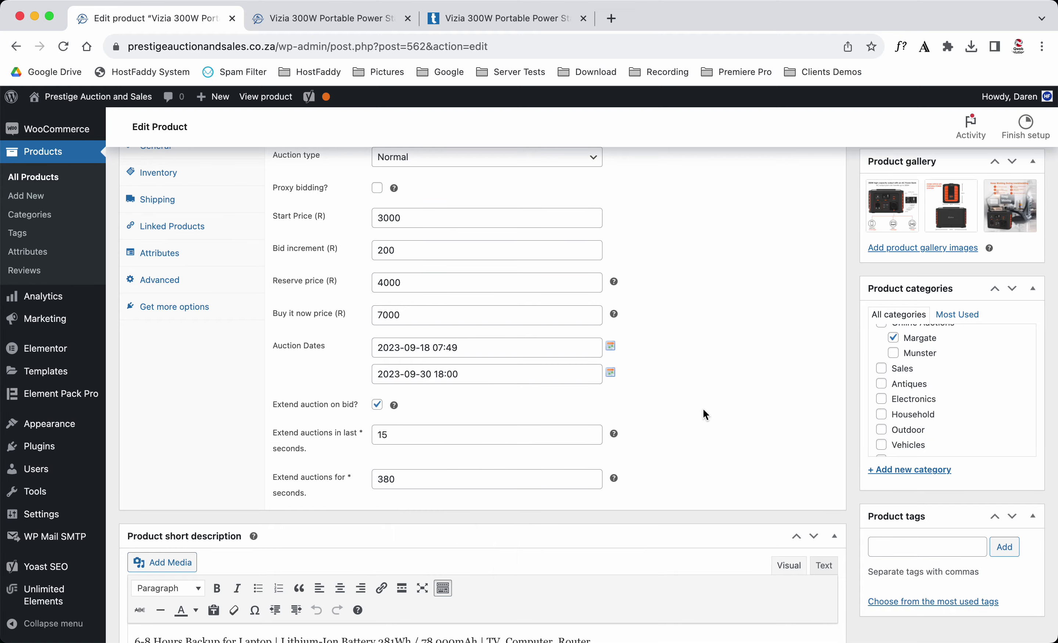
pyautogui.scroll(10, 704, 408)
pyautogui.scroll(10, 704, 409)
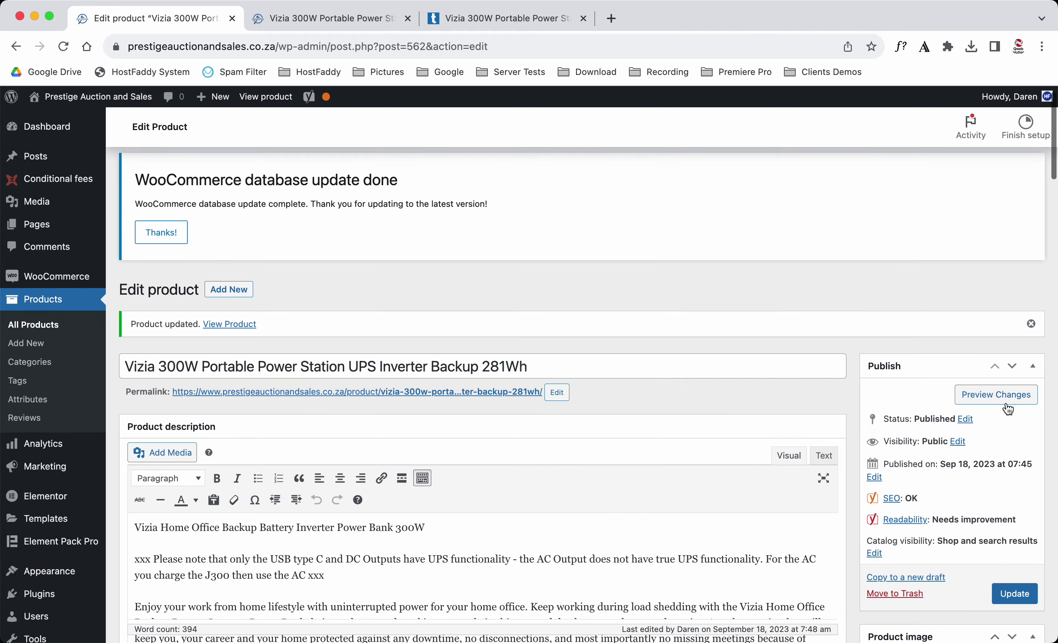
pyautogui.click(1018, 593)
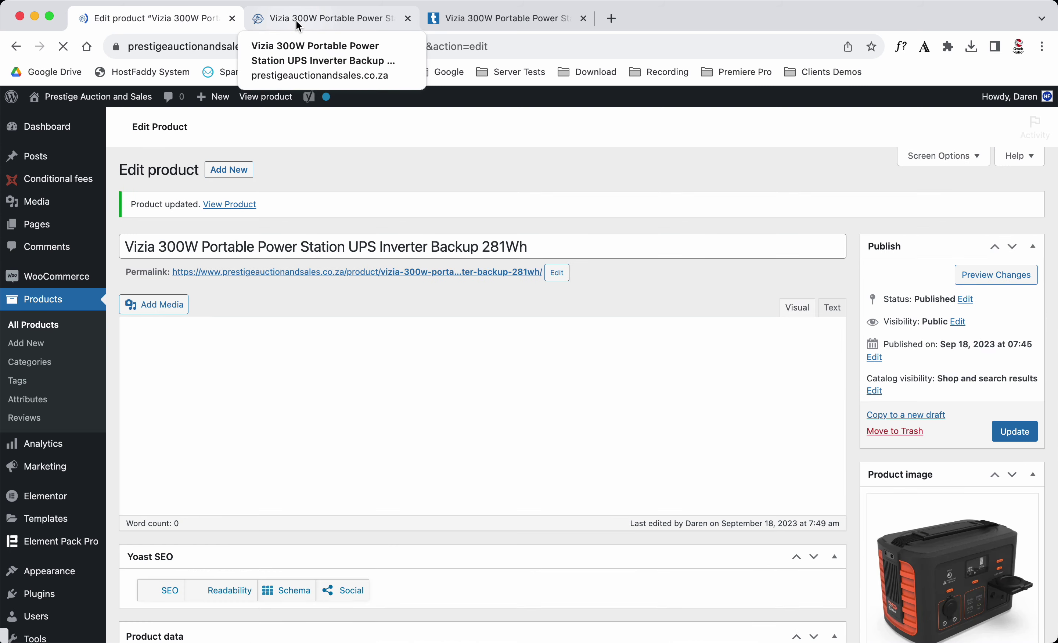
# - Check the storefront Auction history shows 'Auction started', then return to Description
pyautogui.click(297, 21)
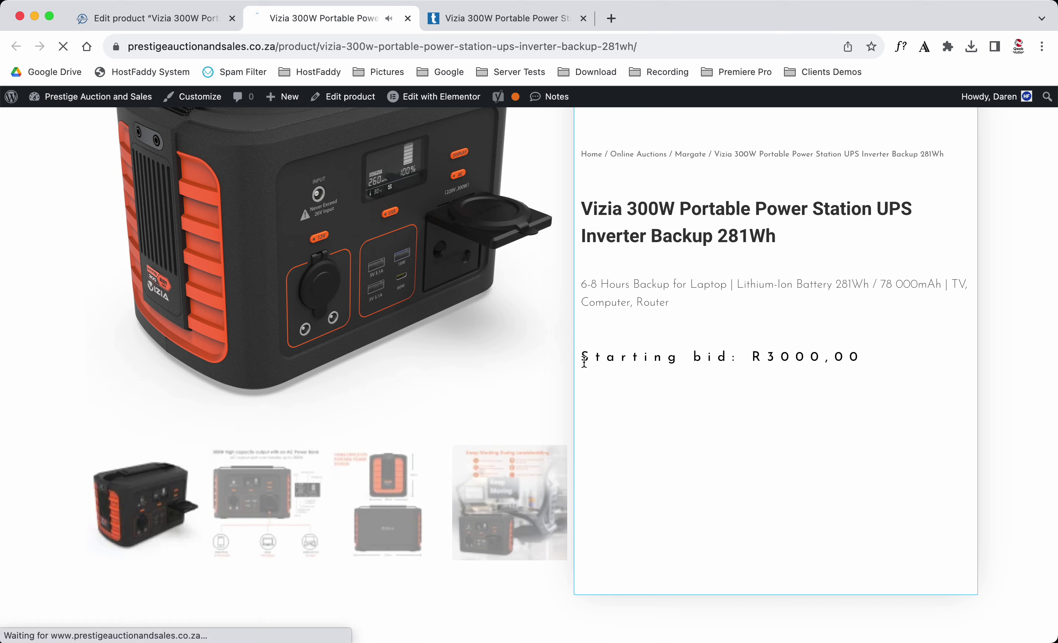
pyautogui.scroll(-10, 584, 361)
pyautogui.scroll(-4, 584, 361)
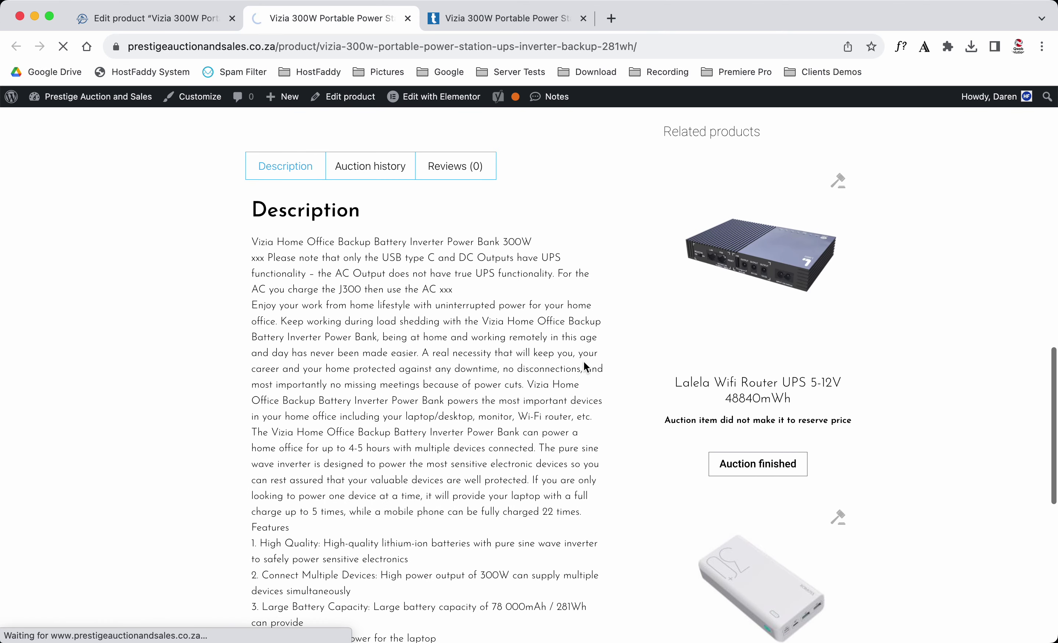
pyautogui.click(376, 194)
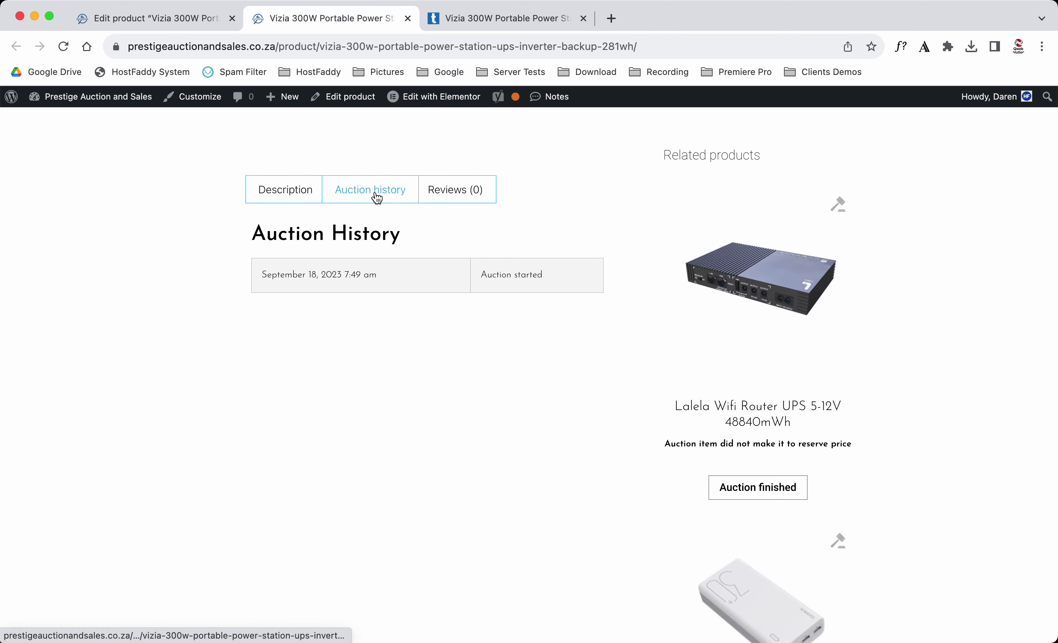
pyautogui.moveTo(548, 278); pyautogui.dragTo(479, 275)
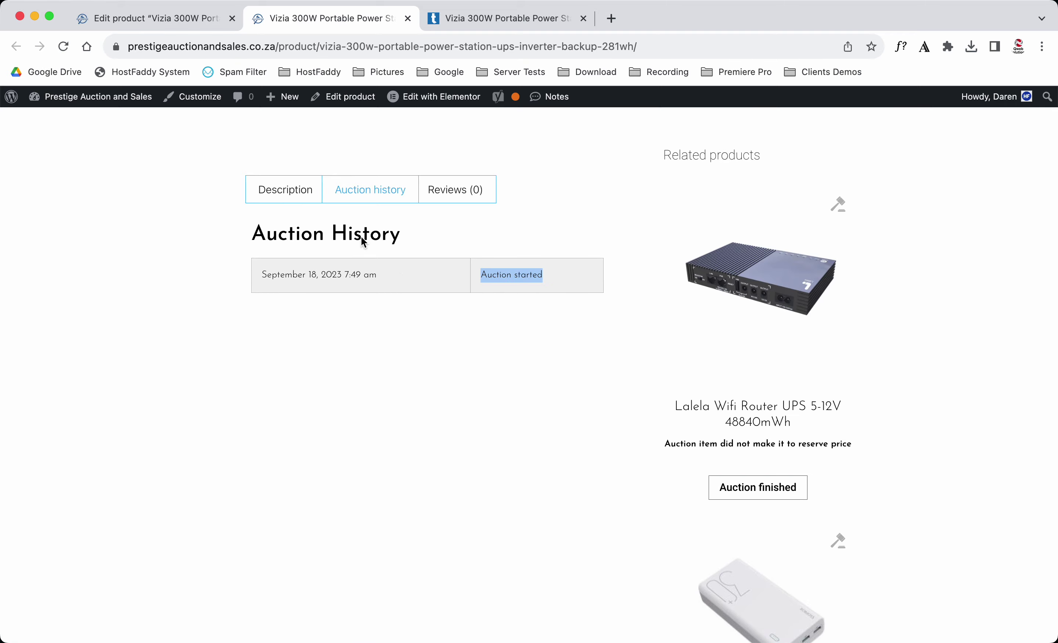
pyautogui.click(280, 190)
pyautogui.scroll(10, 661, 233)
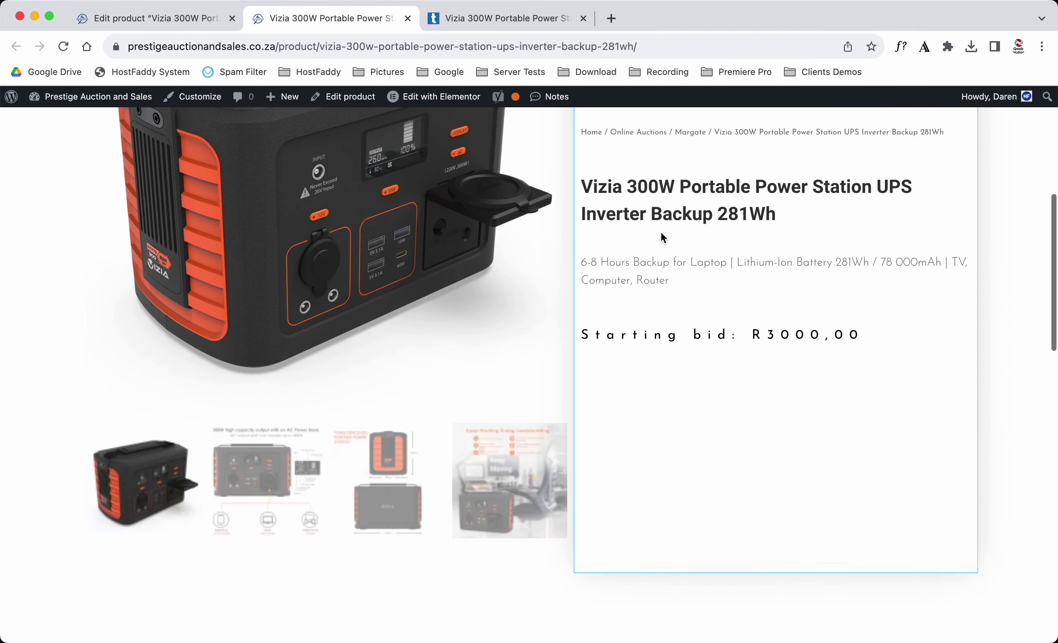
pyautogui.scroll(5, 661, 232)
pyautogui.scroll(-2, 661, 242)
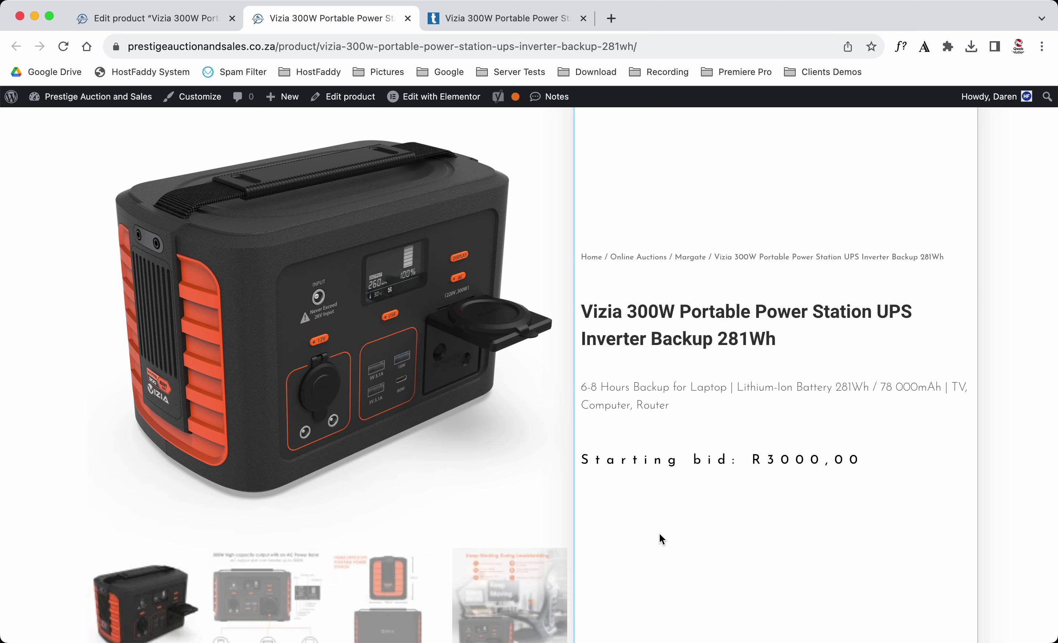
pyautogui.scroll(-4, 660, 539)
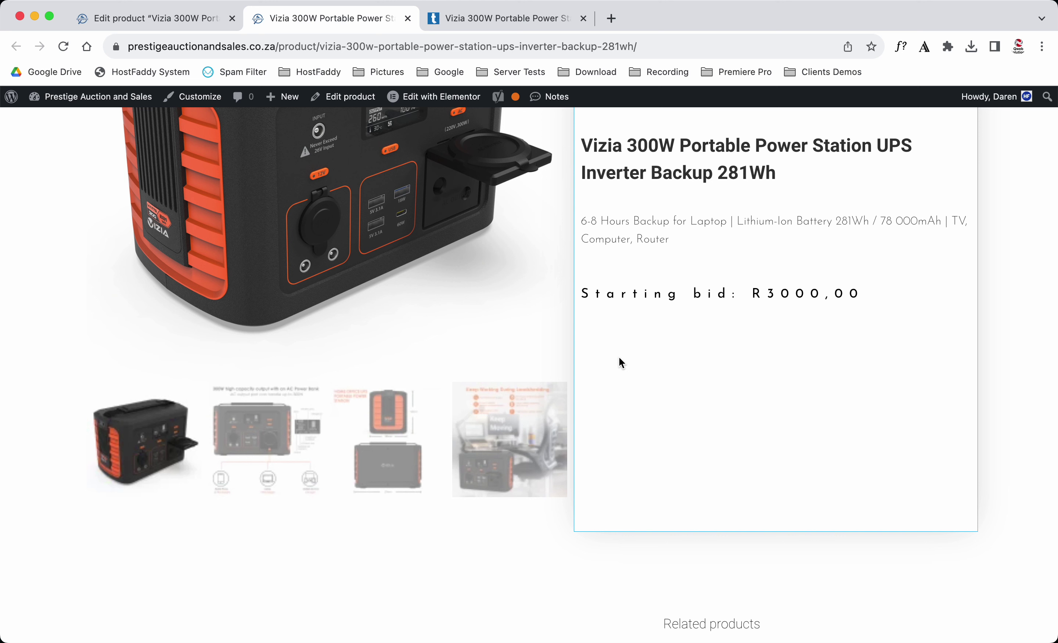
# - Tick Online Auctions and untick Margate in product categories, then update the product
pyautogui.click(157, 19)
pyautogui.scroll(-7, 845, 488)
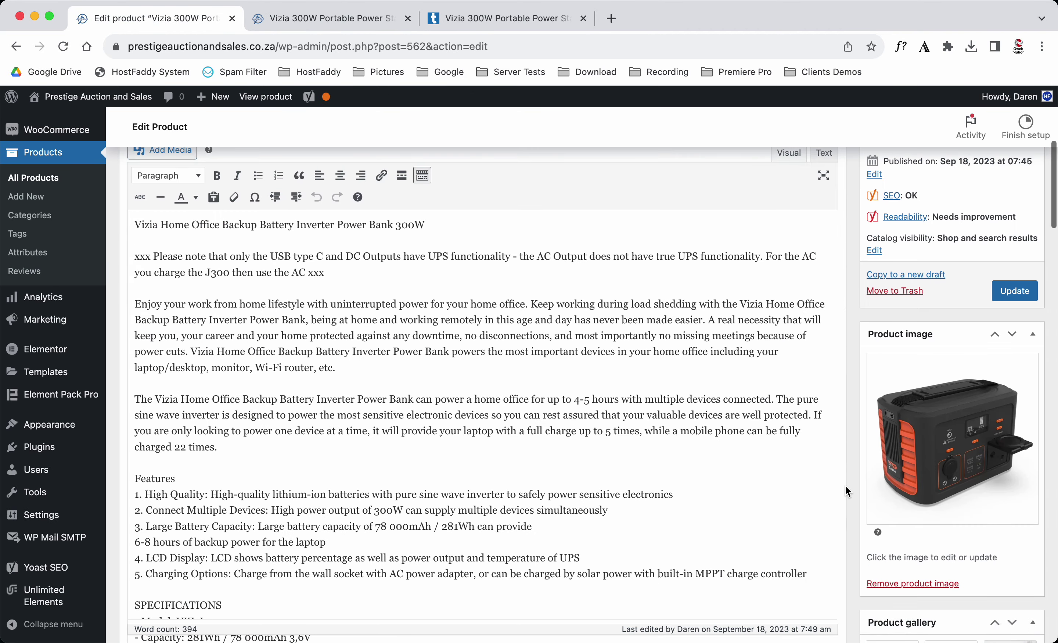
pyautogui.scroll(-8, 845, 486)
pyautogui.scroll(2, 907, 473)
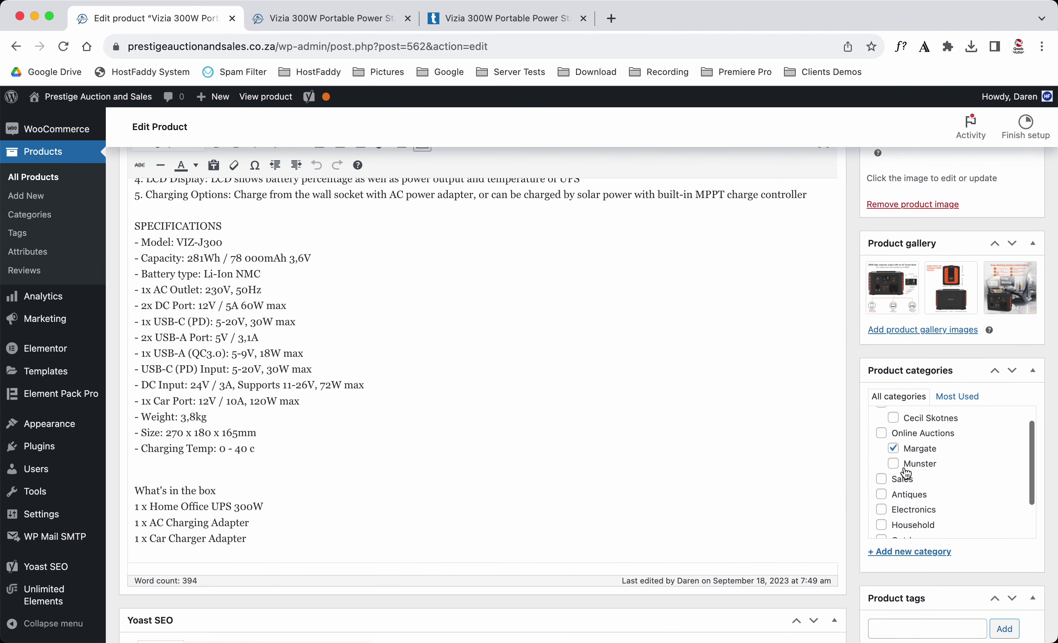
pyautogui.click(882, 433)
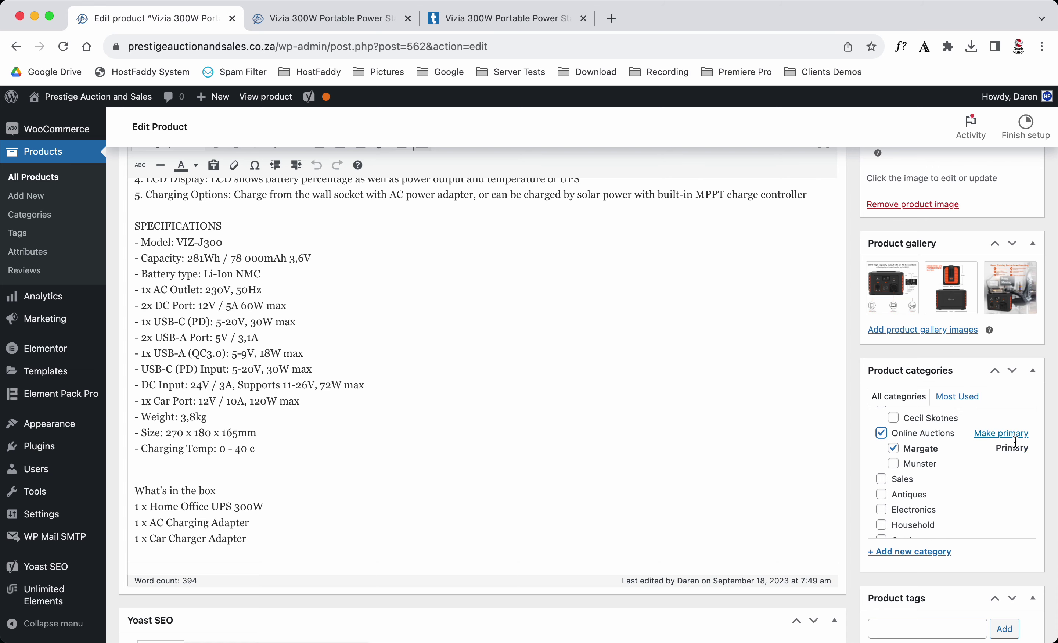
pyautogui.click(916, 450)
pyautogui.scroll(7, 844, 427)
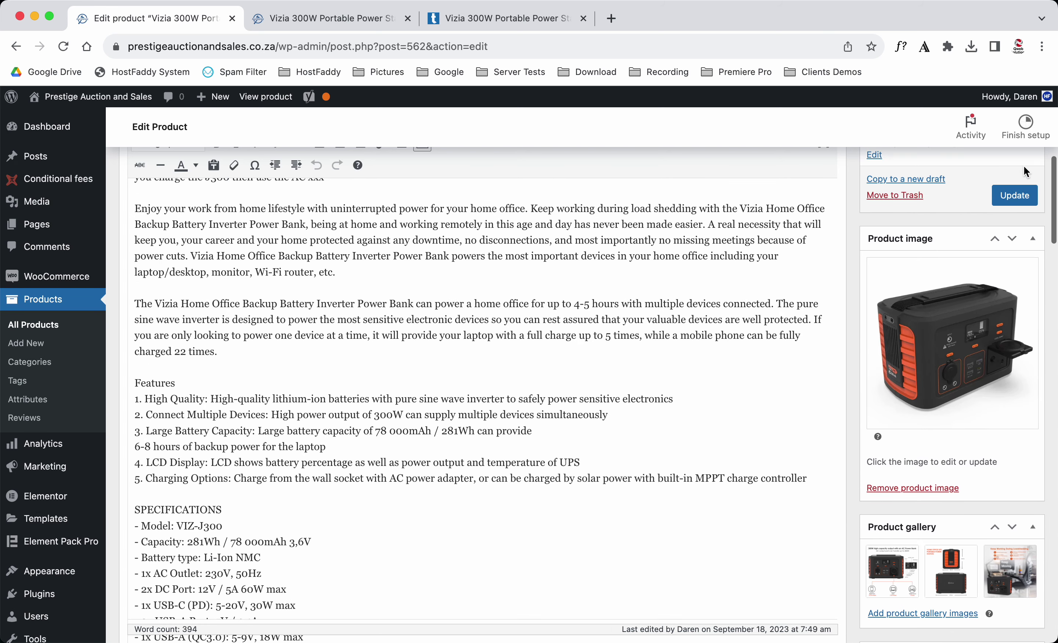
pyautogui.click(1023, 197)
# - Reload the storefront and review the R3000,00 starting bid, short description and auction details
pyautogui.click(317, 18)
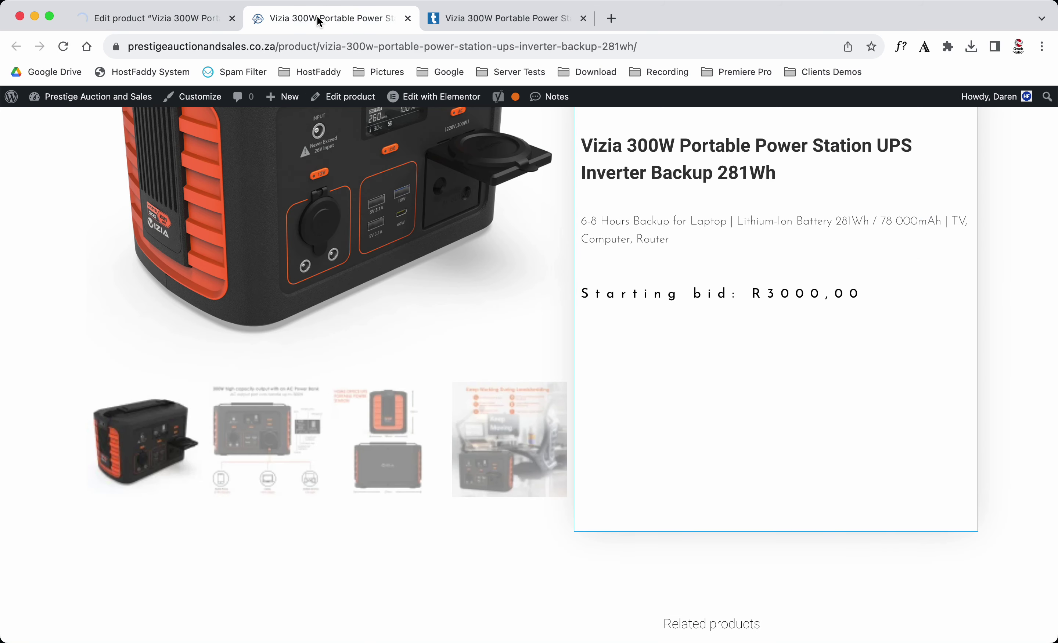
pyautogui.press('super+r')
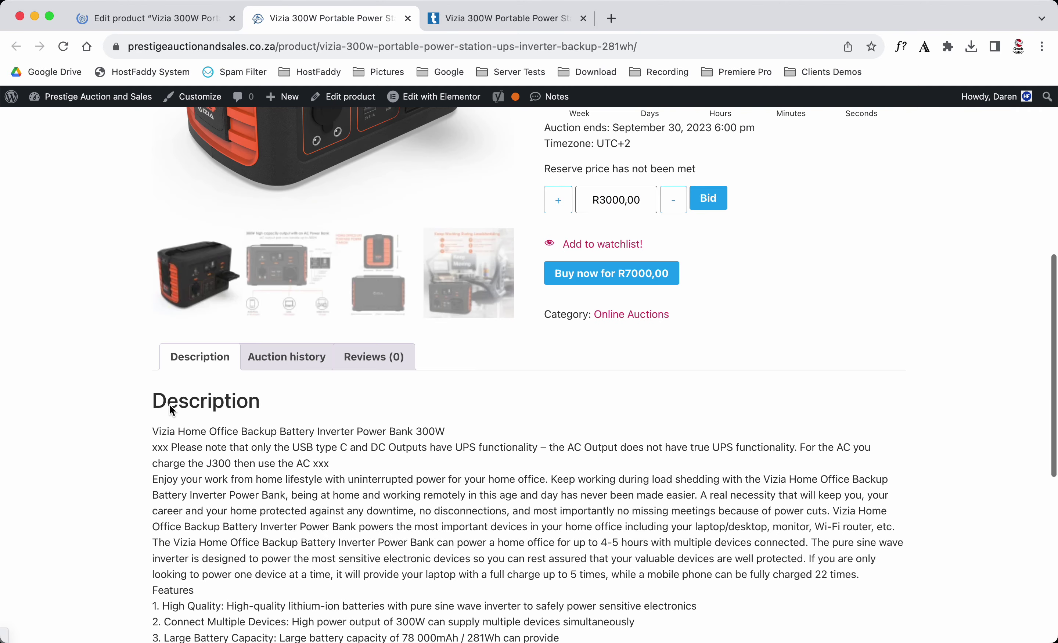
pyautogui.scroll(10, 461, 419)
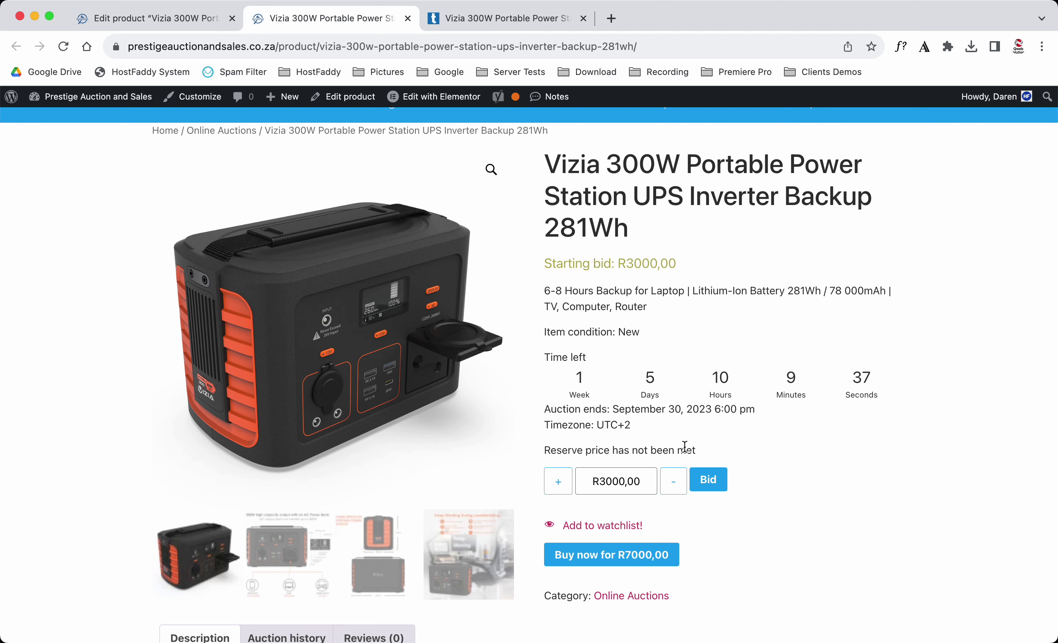
pyautogui.scroll(1, 682, 432)
pyautogui.moveTo(545, 300); pyautogui.dragTo(704, 301)
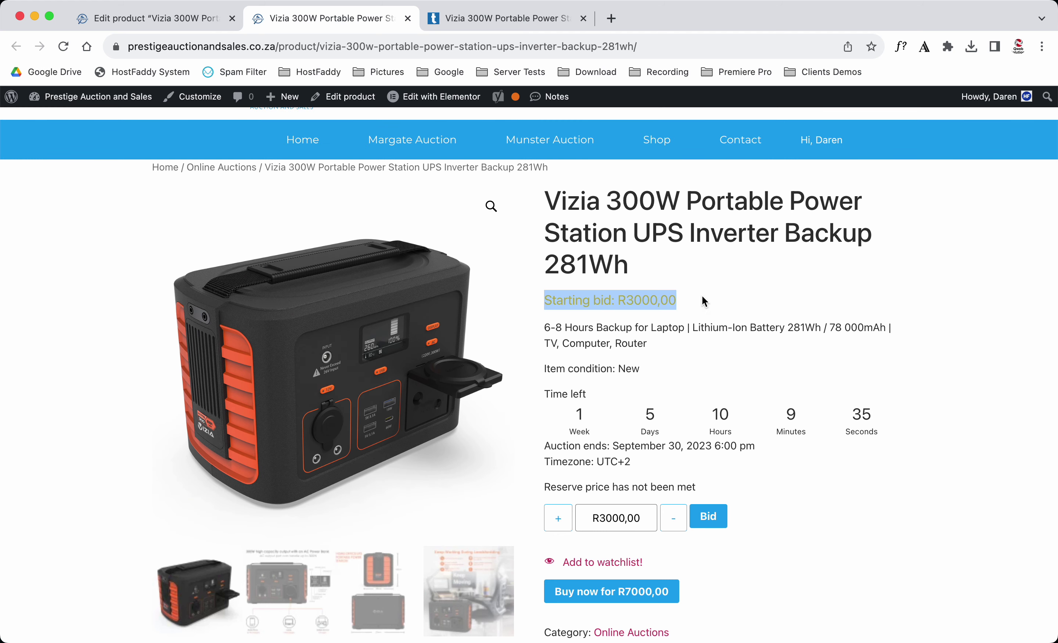
pyautogui.moveTo(545, 330); pyautogui.dragTo(685, 355)
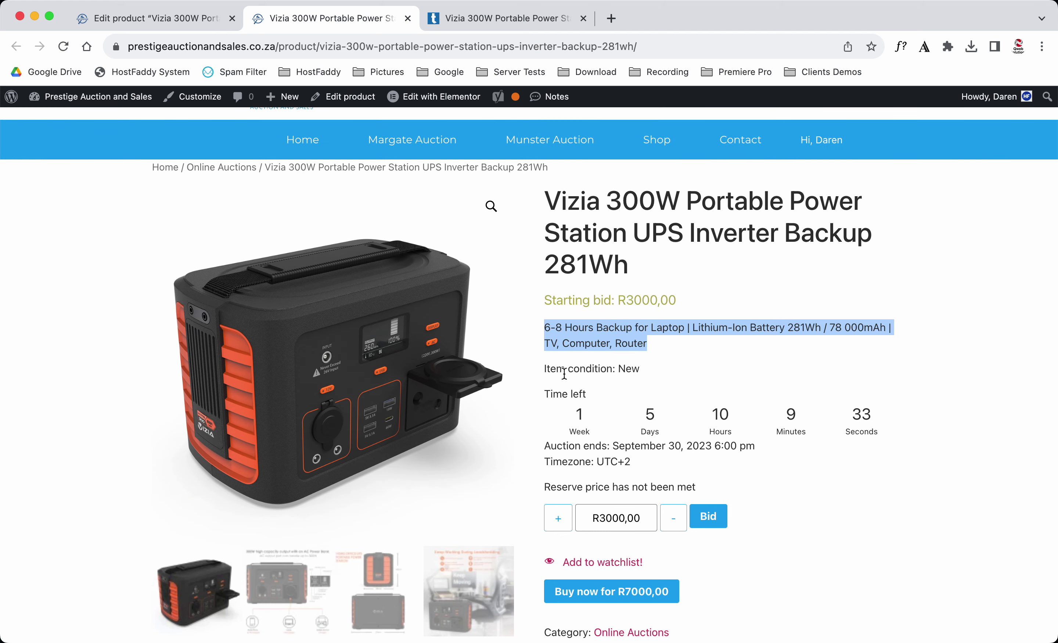
pyautogui.moveTo(544, 371); pyautogui.dragTo(714, 376)
pyautogui.click(665, 376)
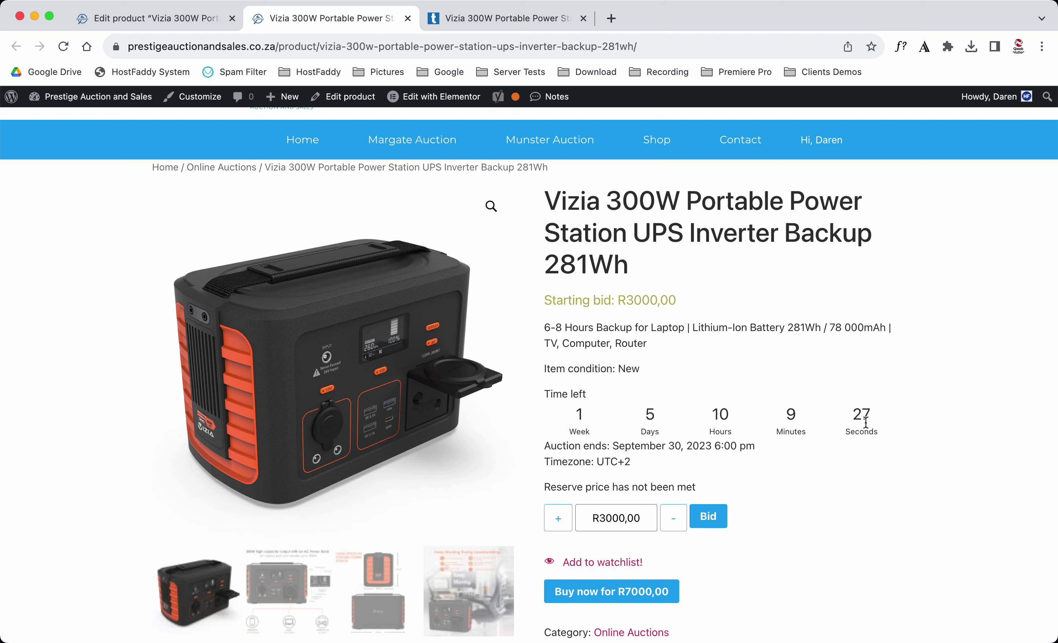
pyautogui.scroll(-5, 866, 422)
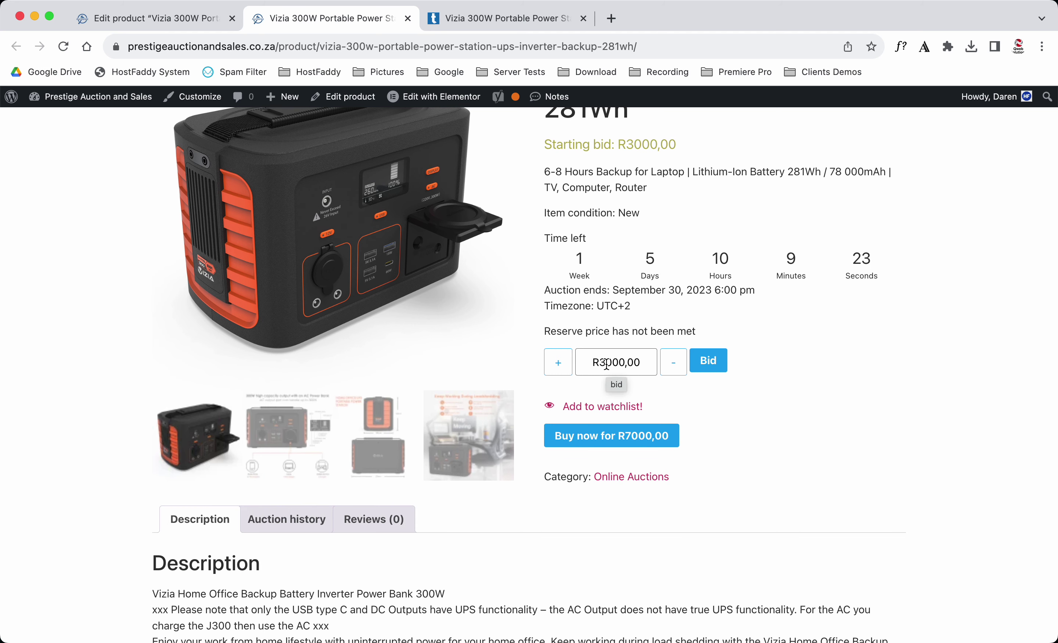
# - Place a R3000,00 bid and check the success notice and R3200,00 next bid
pyautogui.click(706, 368)
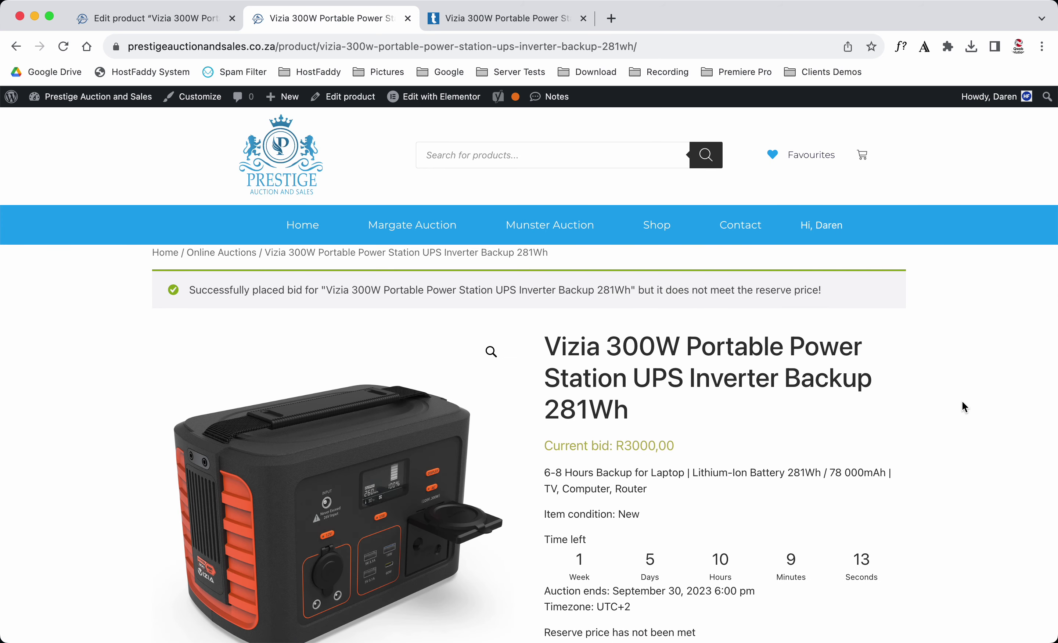
pyautogui.scroll(-3, 963, 402)
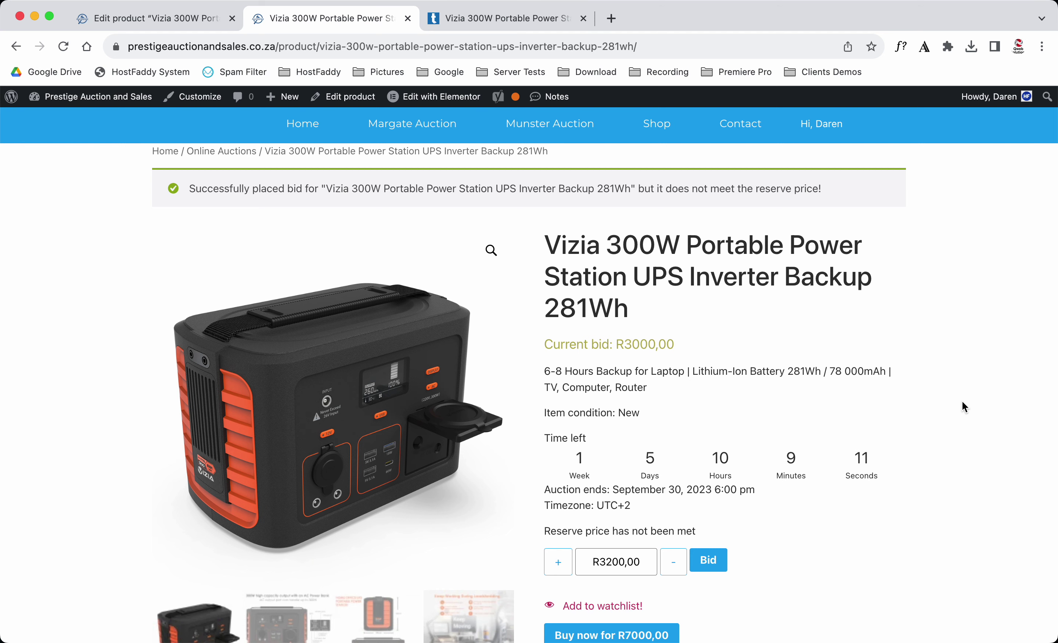
pyautogui.scroll(-4, 672, 476)
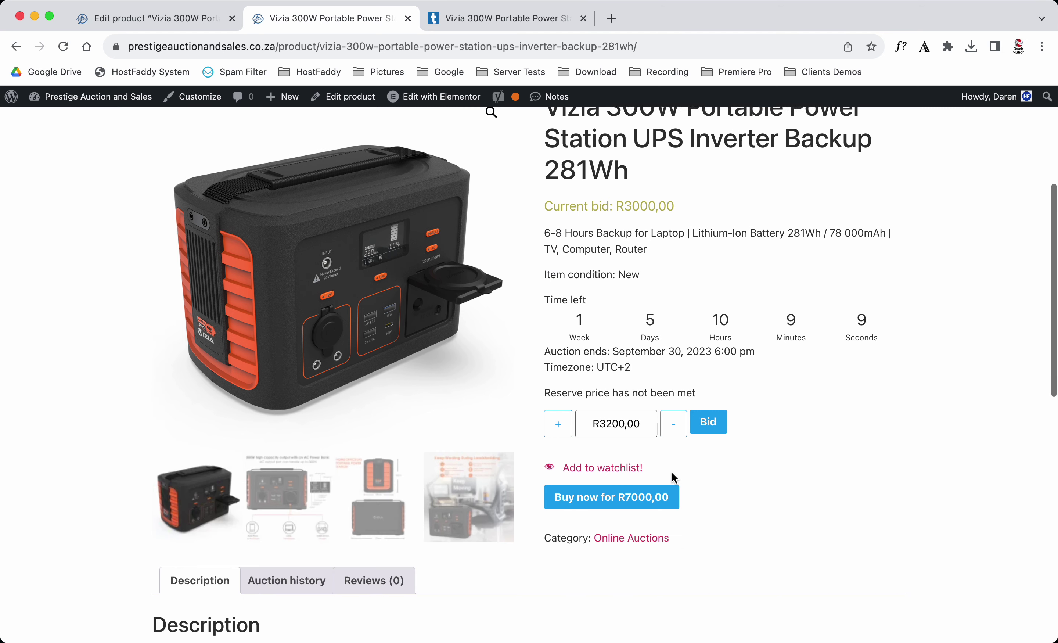
pyautogui.moveTo(601, 420); pyautogui.dragTo(611, 420)
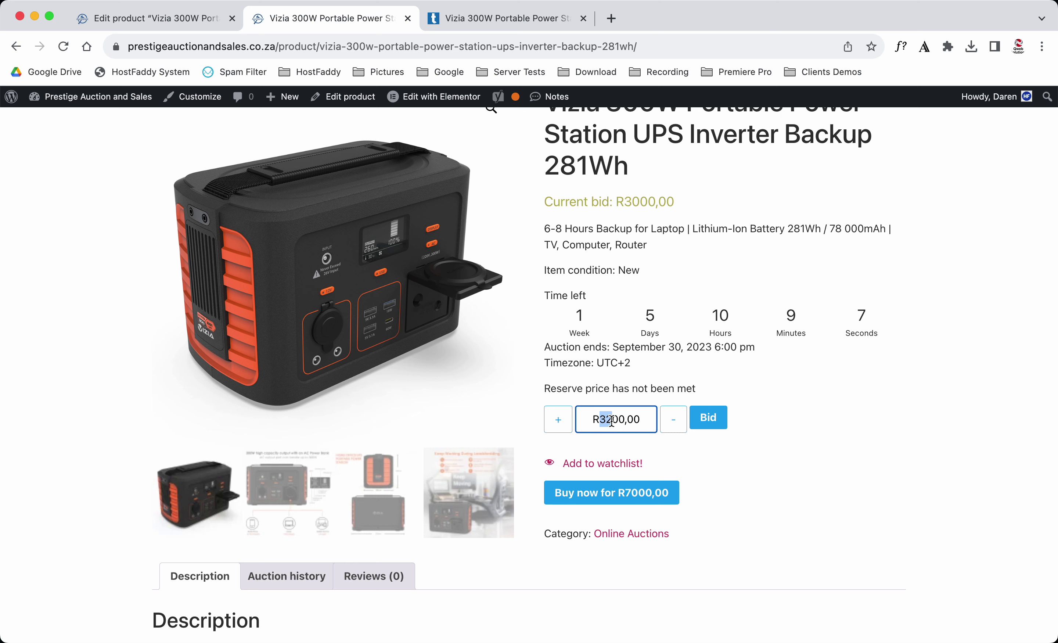
pyautogui.click(867, 439)
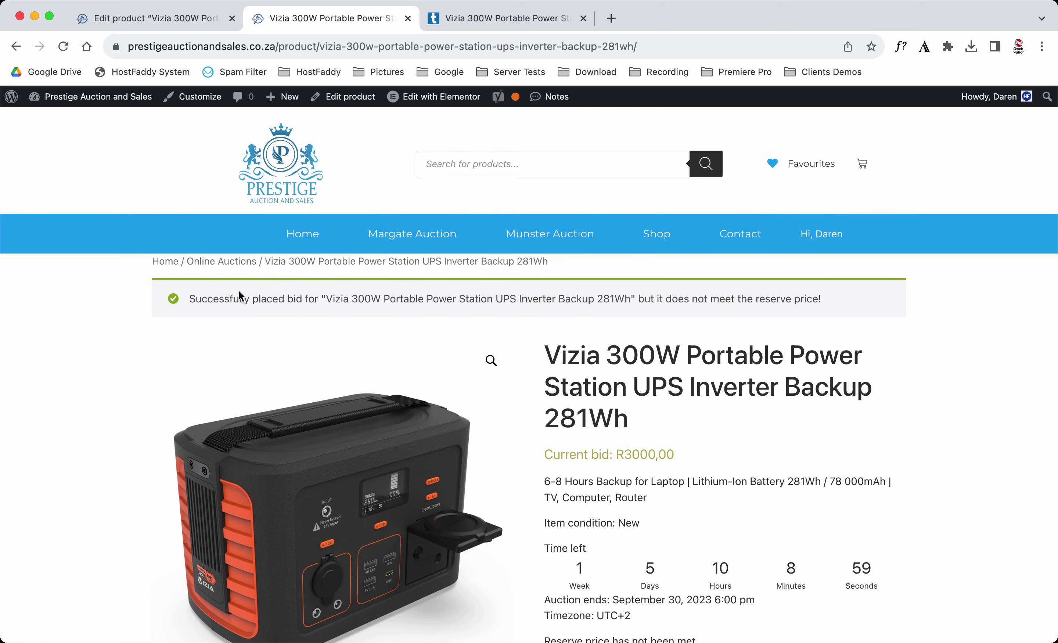
pyautogui.moveTo(189, 297); pyautogui.dragTo(870, 300)
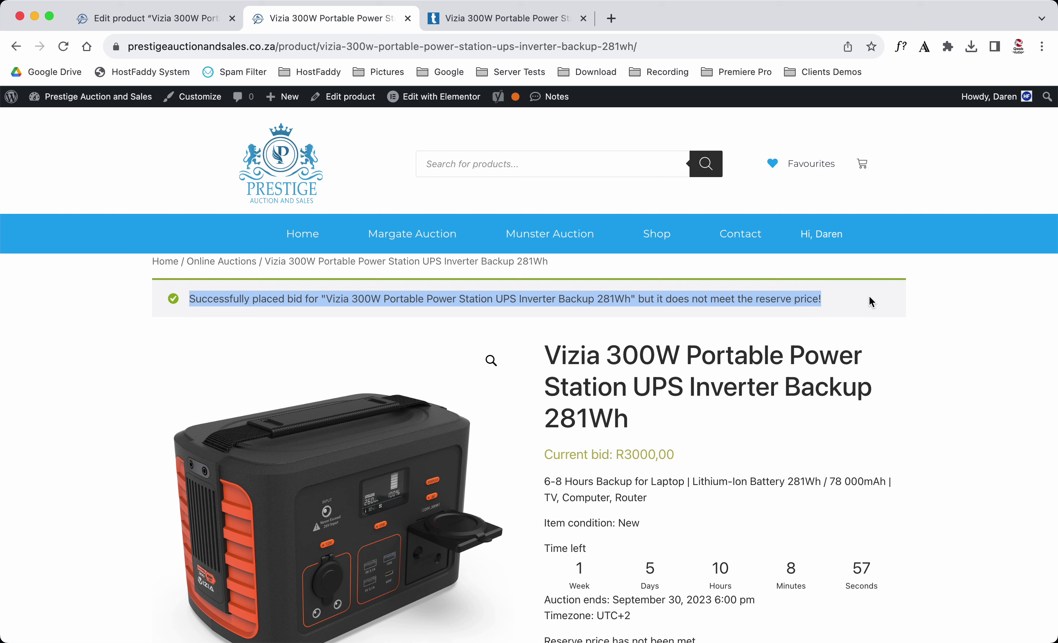
pyautogui.scroll(-6, 1004, 413)
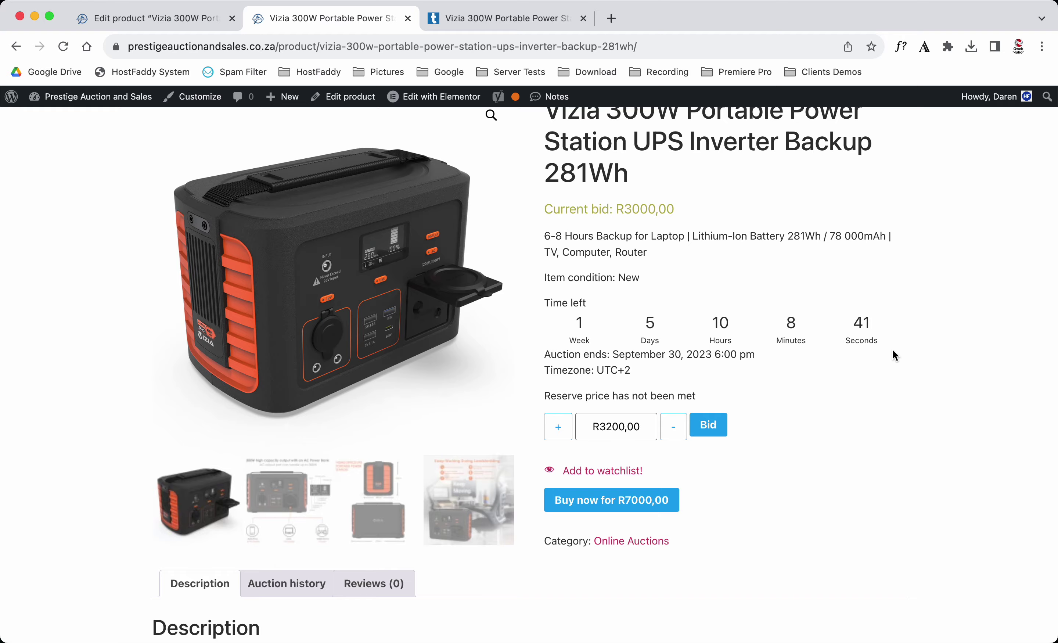
pyautogui.click(176, 22)
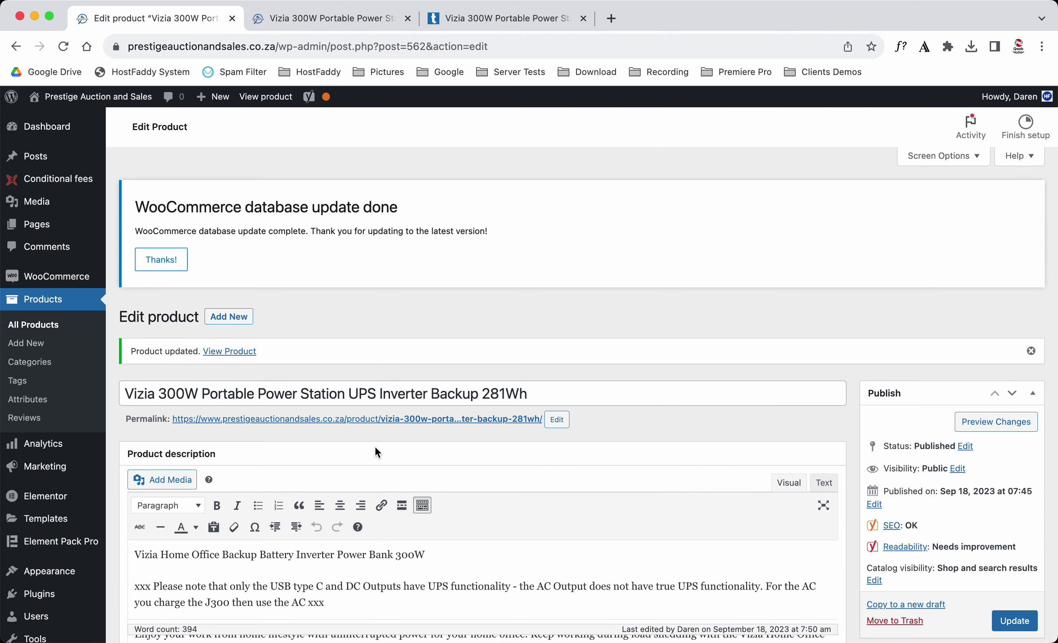
# - Append a bold 'Reserve Price: R4000' line to the short description and update the product
pyautogui.scroll(-15, 375, 449)
pyautogui.scroll(-20, 375, 447)
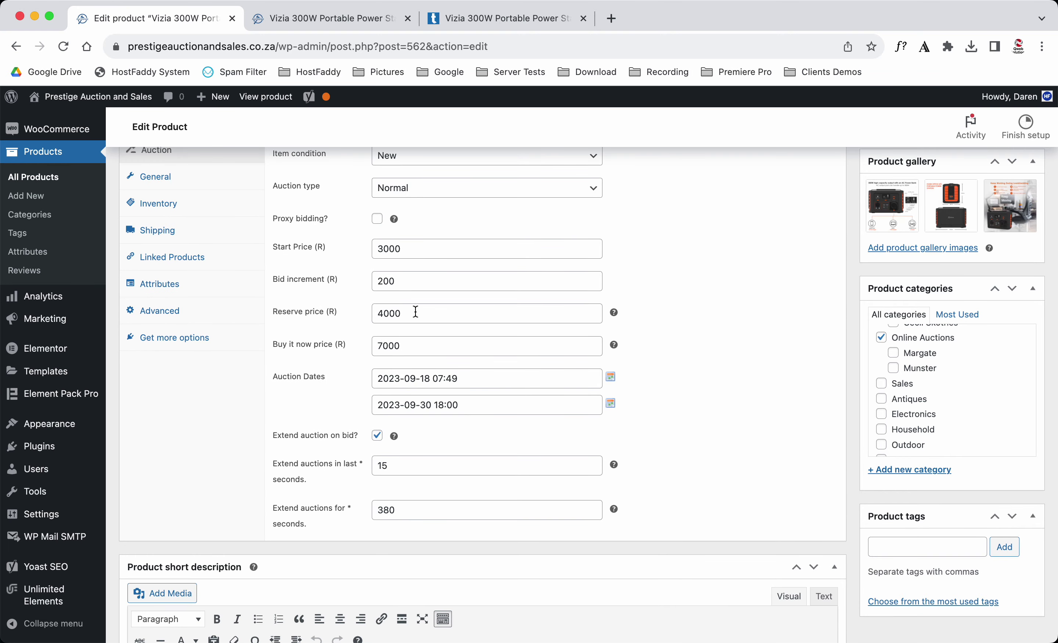
pyautogui.click(319, 318)
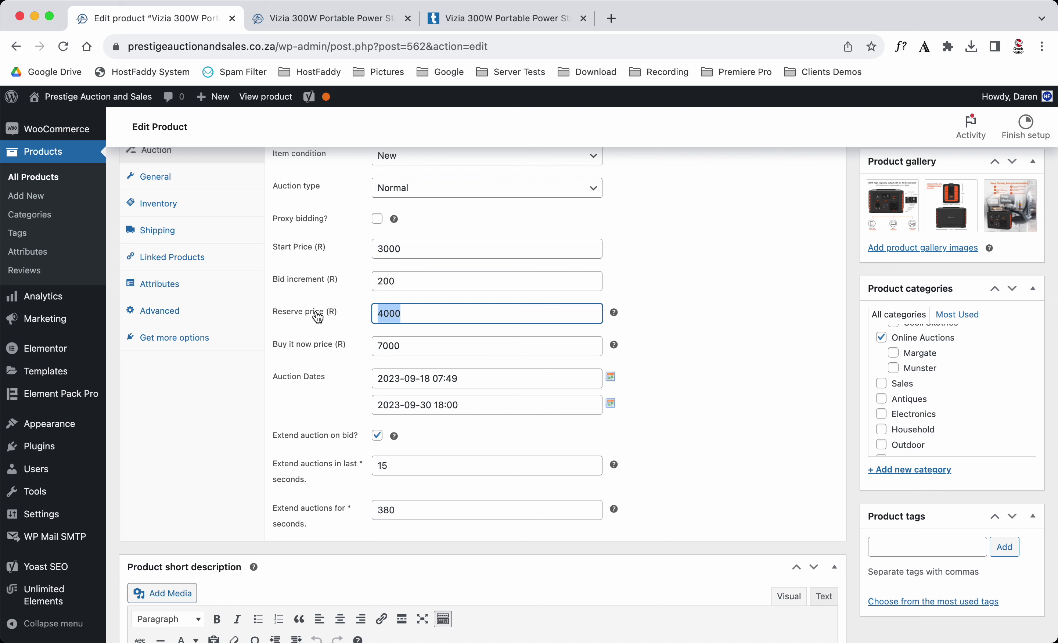
pyautogui.scroll(-10, 354, 401)
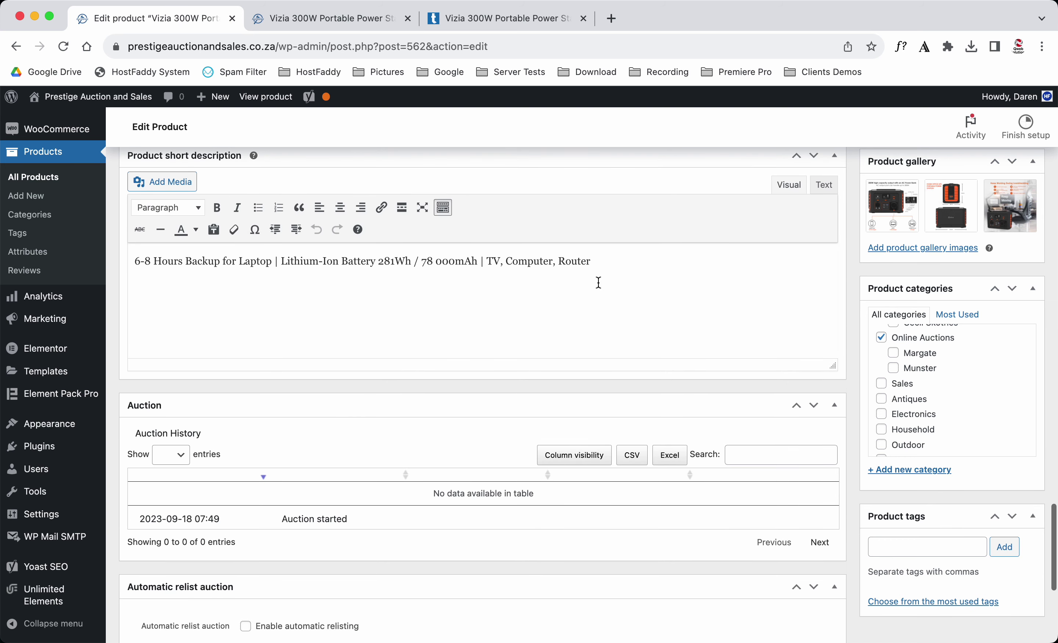
pyautogui.click(617, 265)
pyautogui.press('Return')
pyautogui.write('Res')
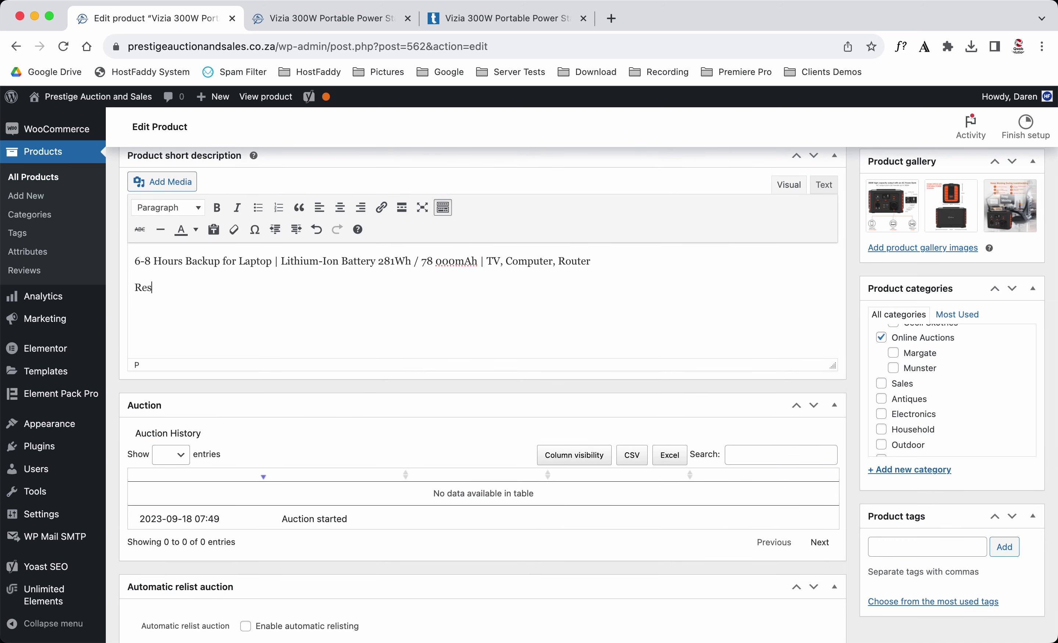
pyautogui.write('erve Price')
pyautogui.write(': 4000')
pyautogui.write('R')
pyautogui.moveTo(133, 289); pyautogui.dragTo(253, 289)
pyautogui.hotkey('ctrl', 'b')
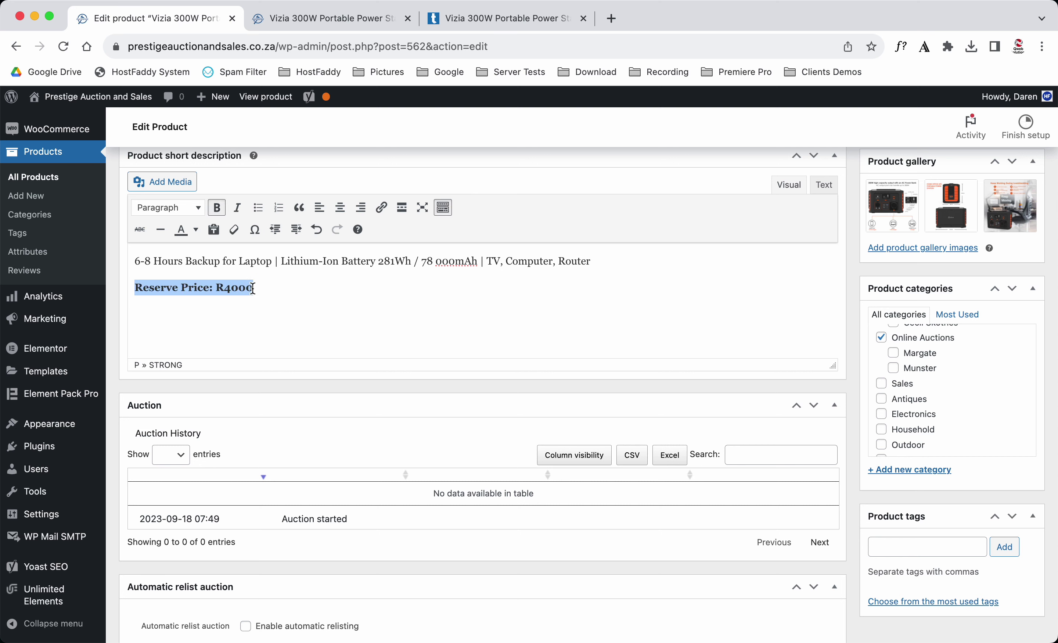
pyautogui.scroll(15, 863, 263)
pyautogui.scroll(10, 863, 264)
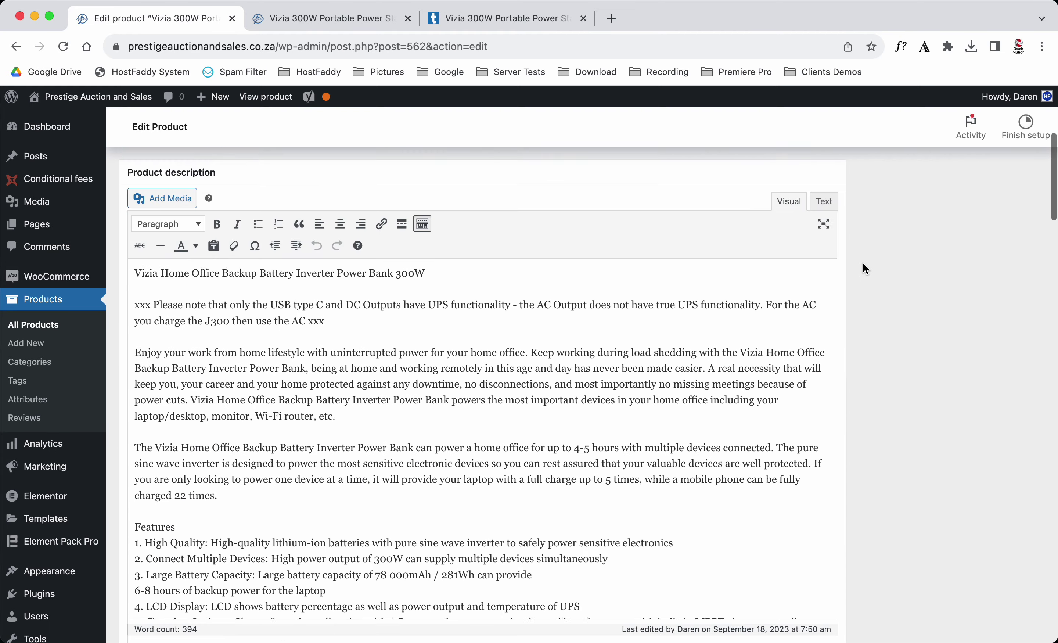
pyautogui.click(1016, 574)
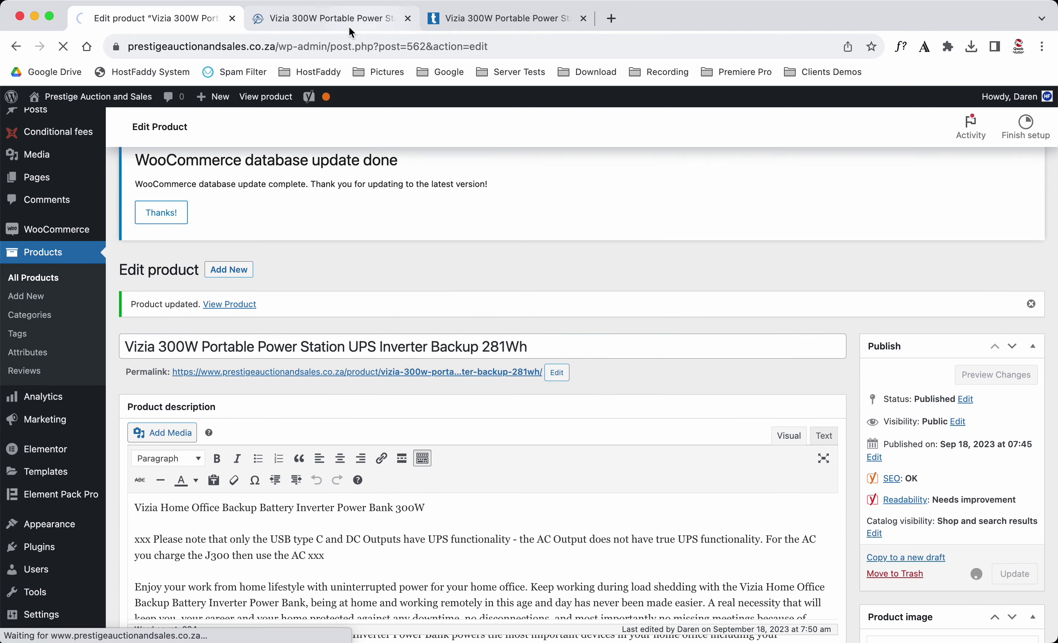
# - Reload the storefront product page and highlight the bold 'Reserve Price: R4000' line under the short description
pyautogui.click(339, 21)
pyautogui.press('super+r')
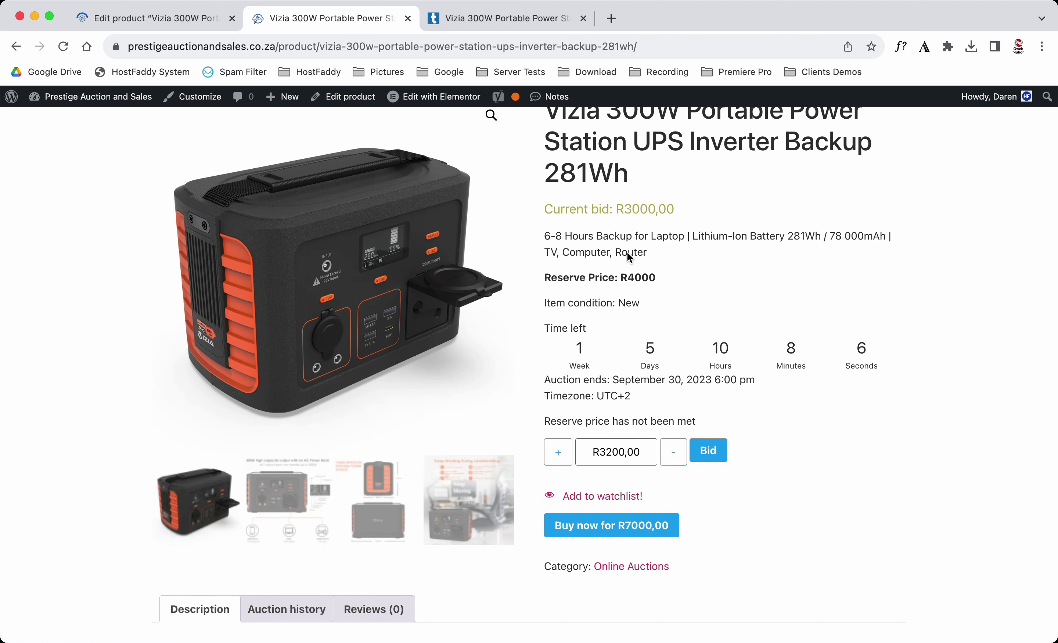
pyautogui.moveTo(545, 277); pyautogui.dragTo(720, 281)
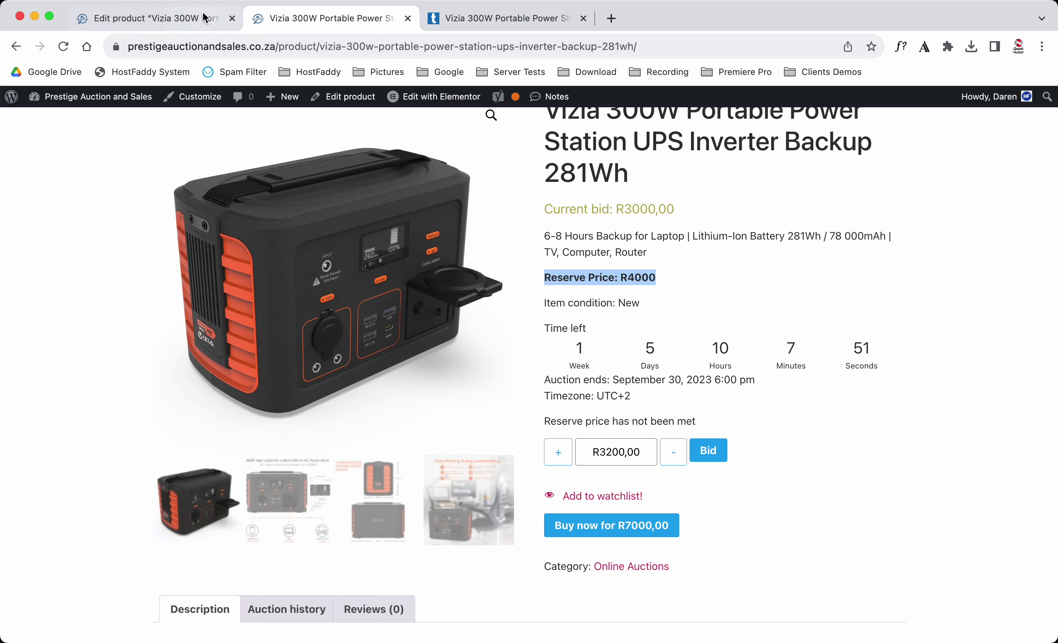
pyautogui.click(547, 273)
pyautogui.moveTo(547, 276); pyautogui.dragTo(667, 281)
pyautogui.scroll(5, 668, 276)
pyautogui.scroll(1, 668, 277)
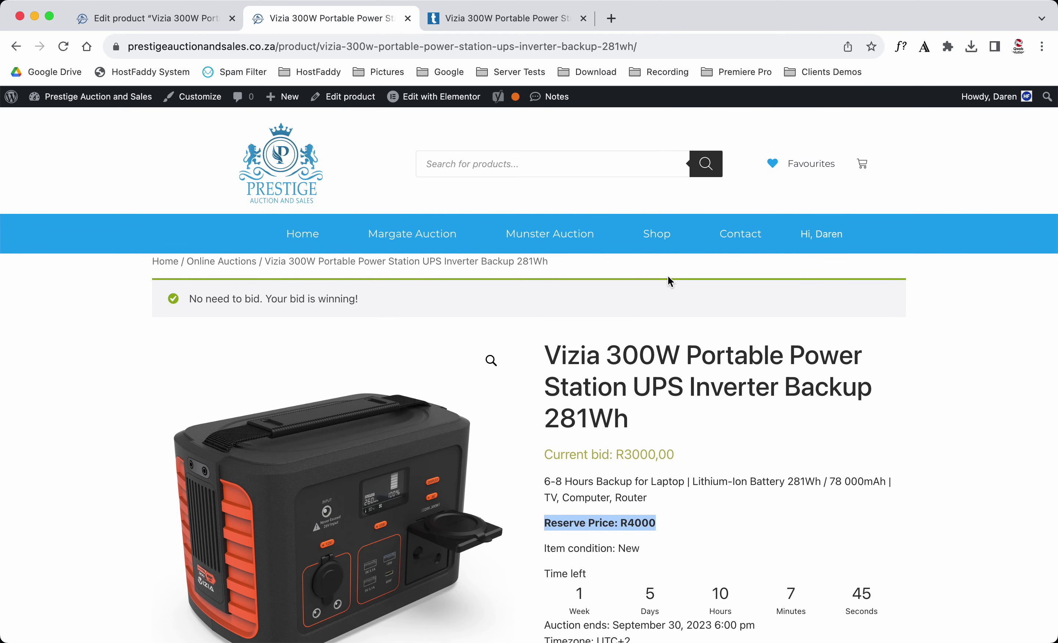